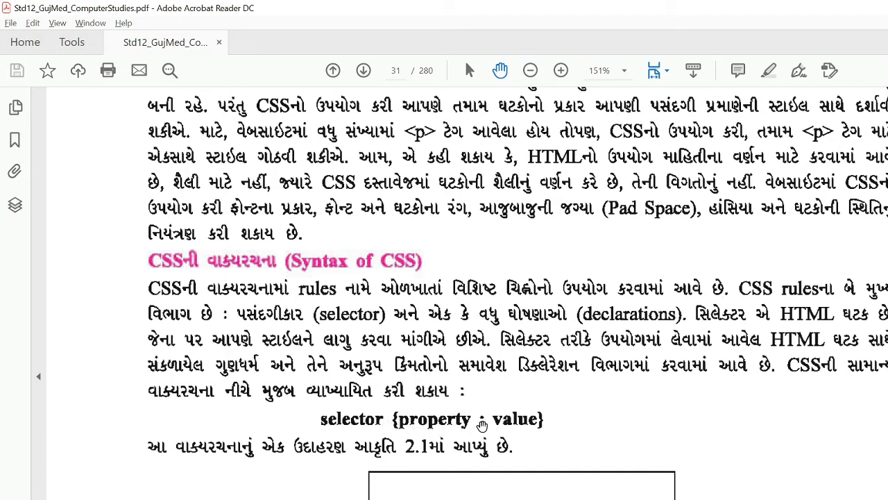
# Read the textbook PDF's CSS syntax section, the Options dialog figure and the listed style requirements for Heading 1.
pyautogui.scroll(-2, 519, 444)
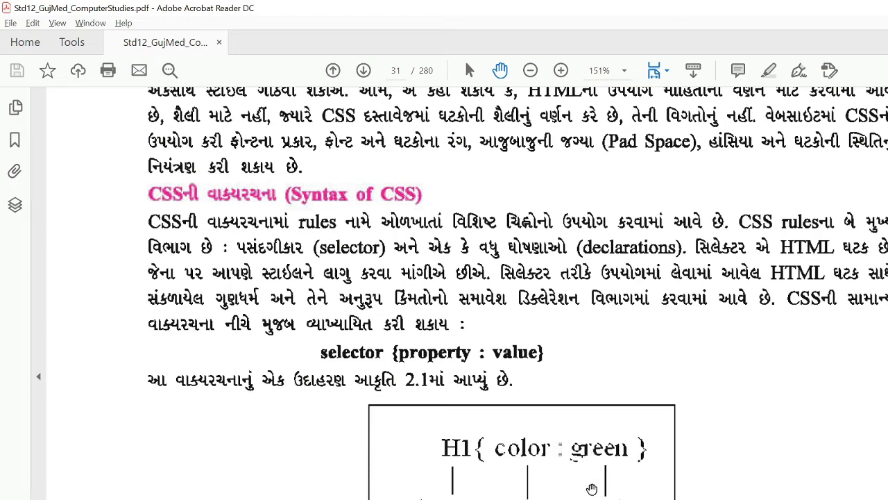
pyautogui.scroll(-3, 603, 458)
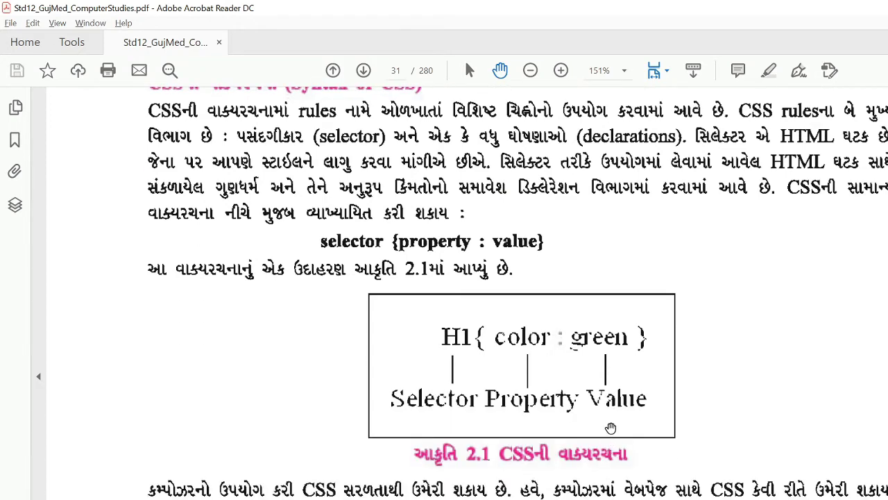
pyautogui.scroll(-2, 611, 427)
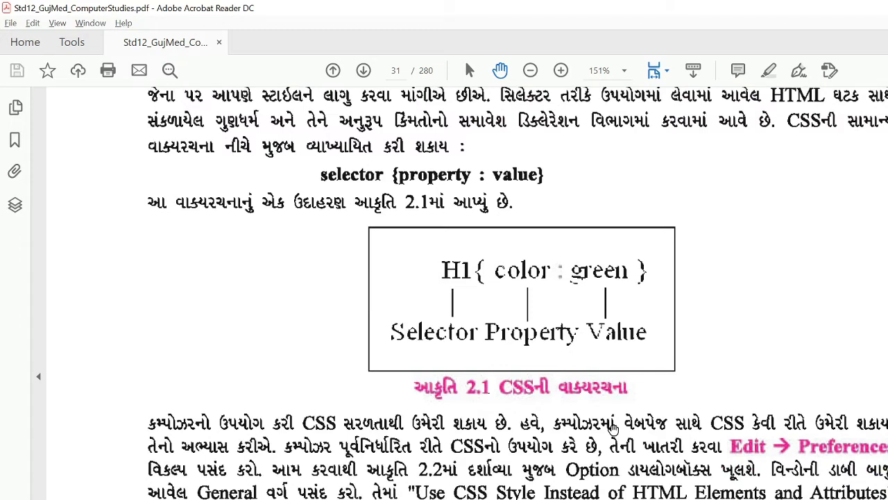
pyautogui.scroll(-3, 610, 428)
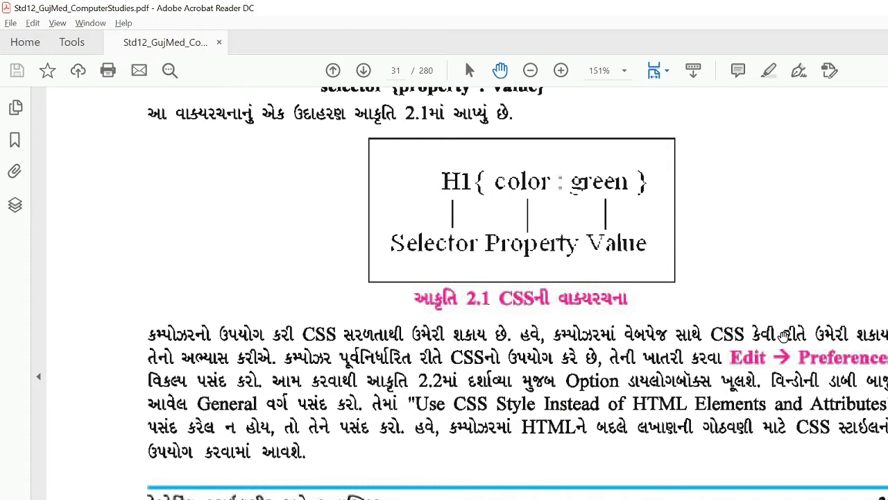
pyautogui.scroll(-12, 783, 337)
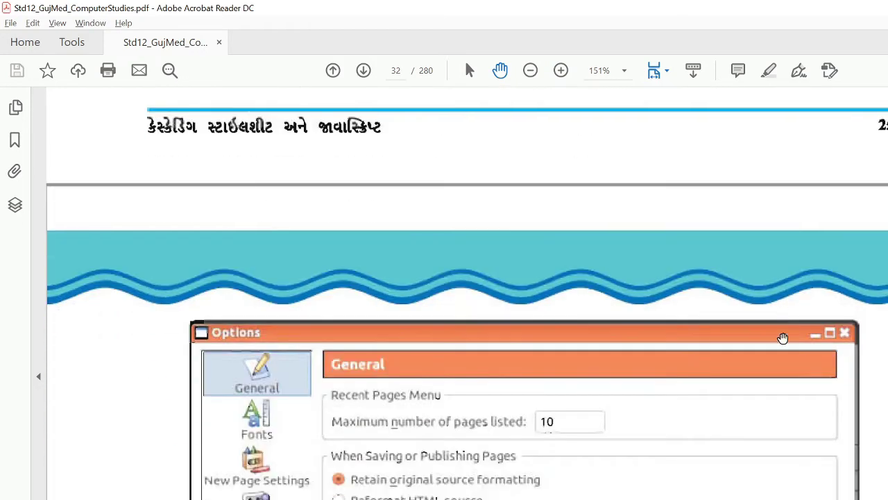
pyautogui.scroll(-6, 782, 338)
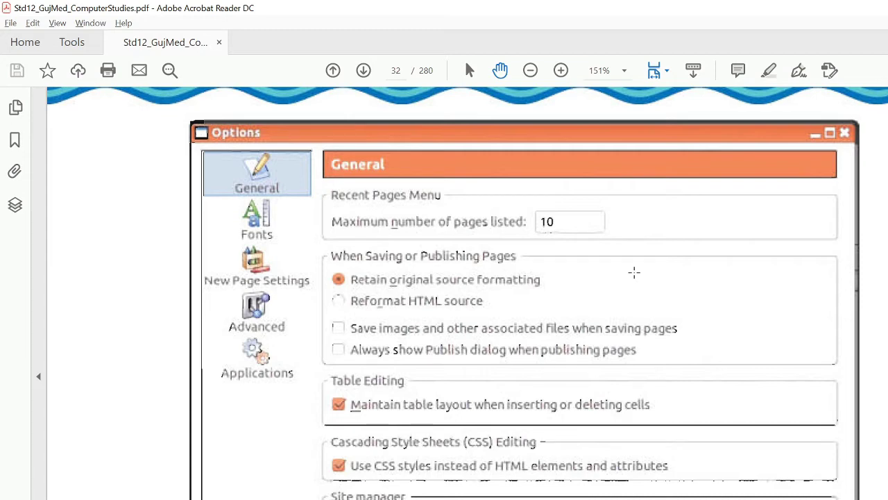
pyautogui.scroll(-10, 634, 273)
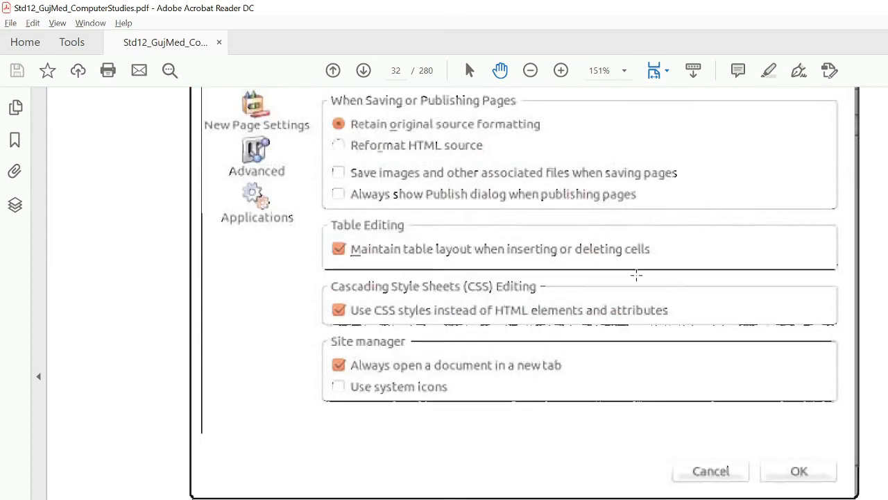
pyautogui.scroll(-2, 636, 278)
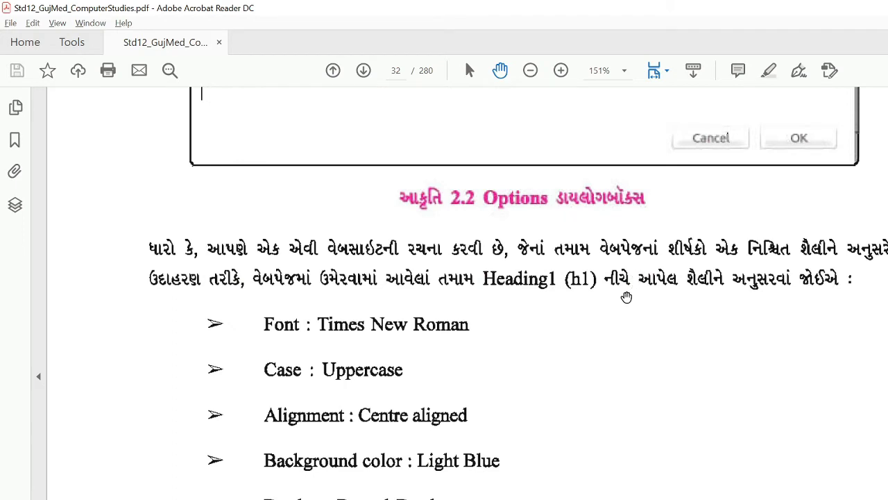
pyautogui.scroll(-1, 601, 312)
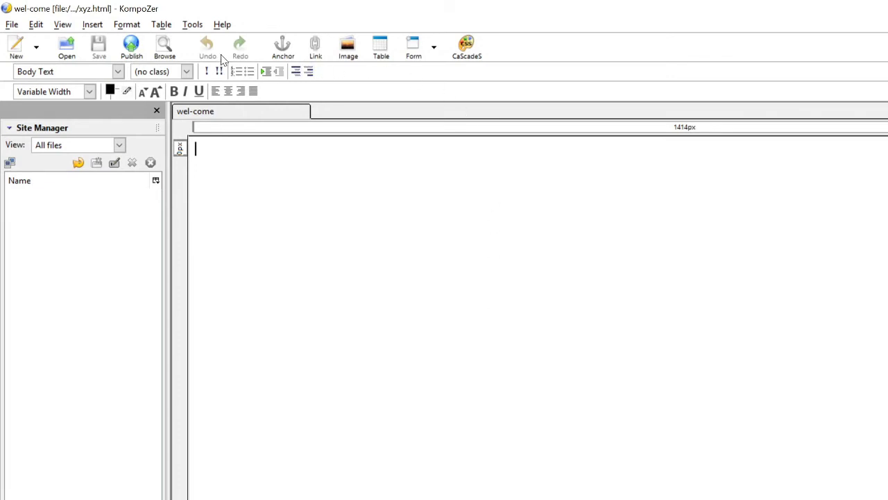
# In KompoZer's CSS stylesheet editor, create a style rule applied to all h1 (Heading 1) elements.
pyautogui.click(476, 58)
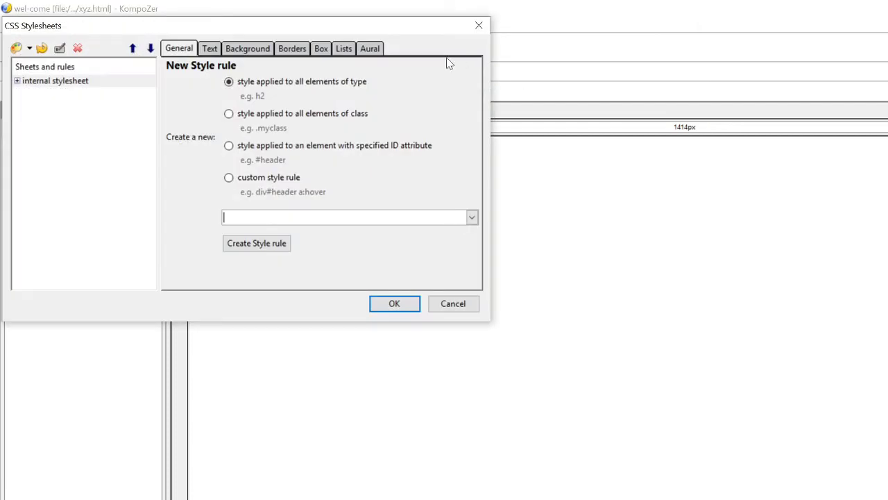
pyautogui.moveTo(329, 27); pyautogui.dragTo(677, 84)
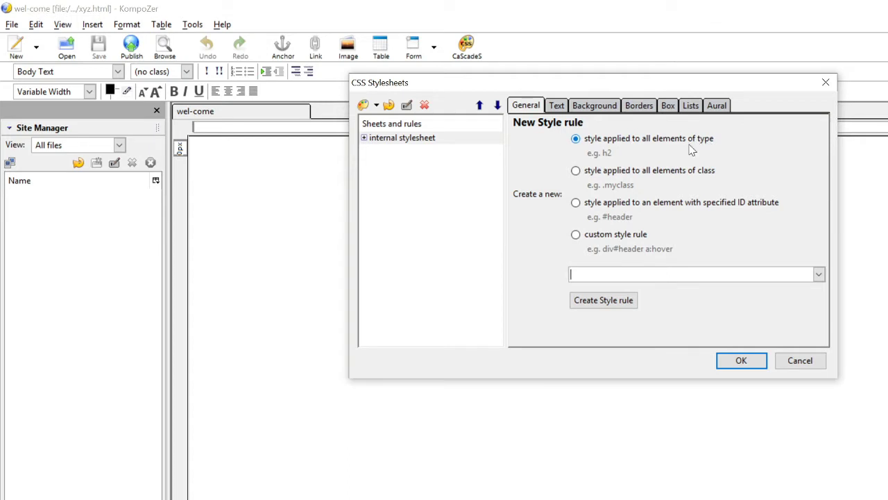
pyautogui.click(819, 275)
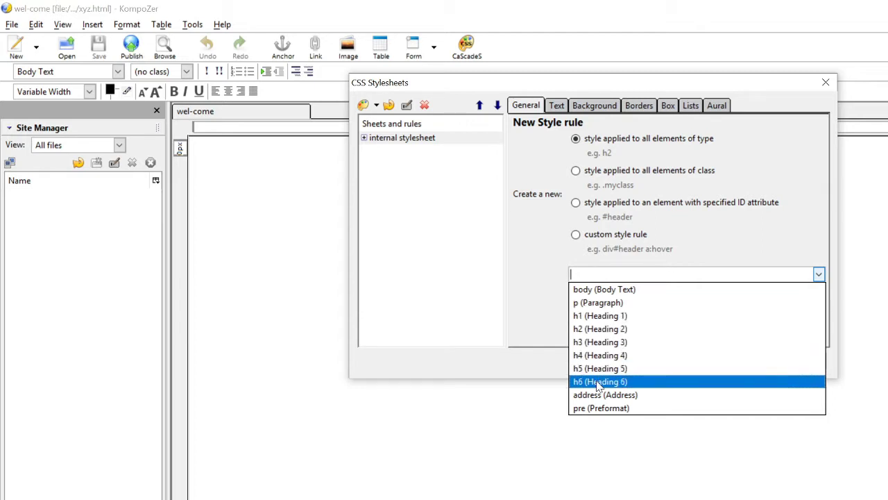
pyautogui.click(613, 316)
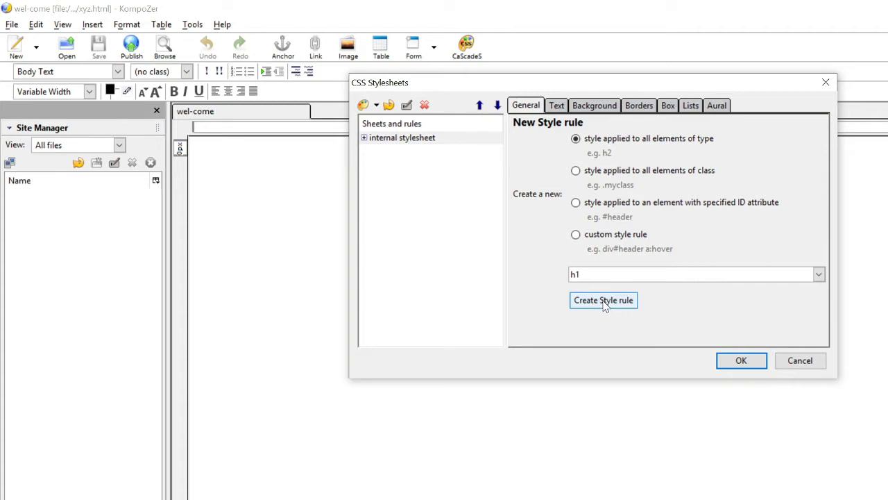
pyautogui.click(604, 301)
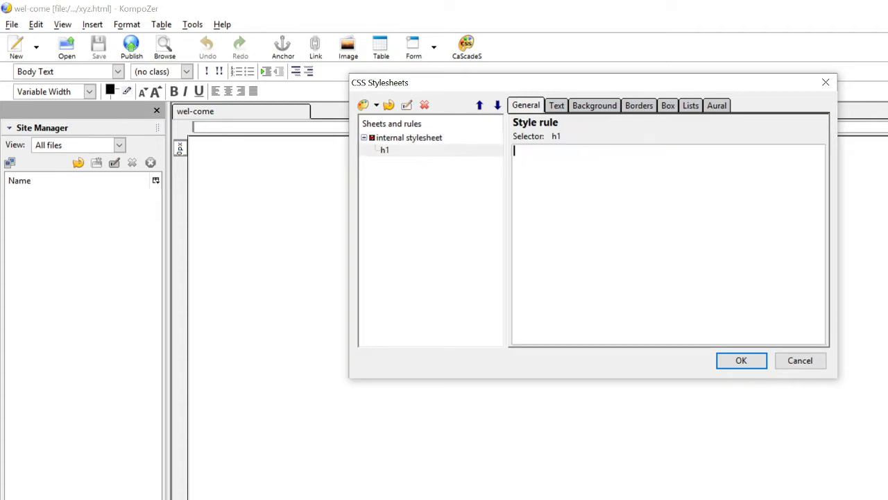
# Check the required font in the PDF and give the h1 rule the custom font family Times New Roman.
pyautogui.click(385, 151)
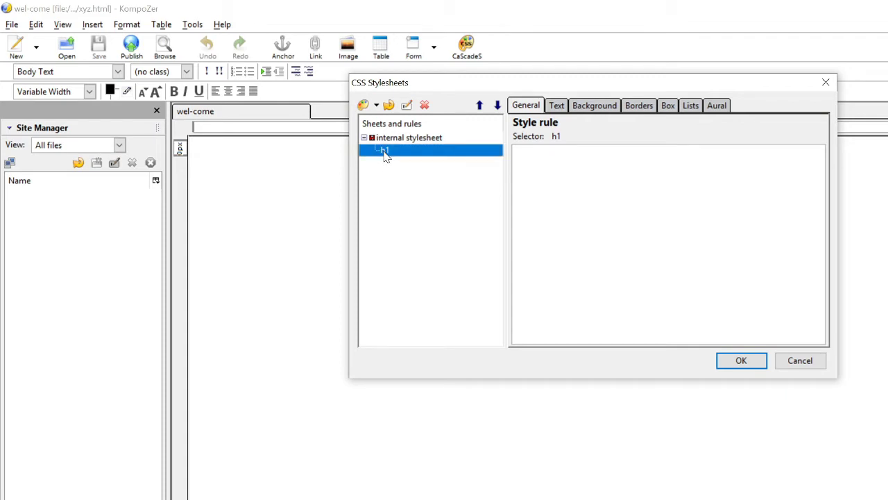
pyautogui.click(557, 110)
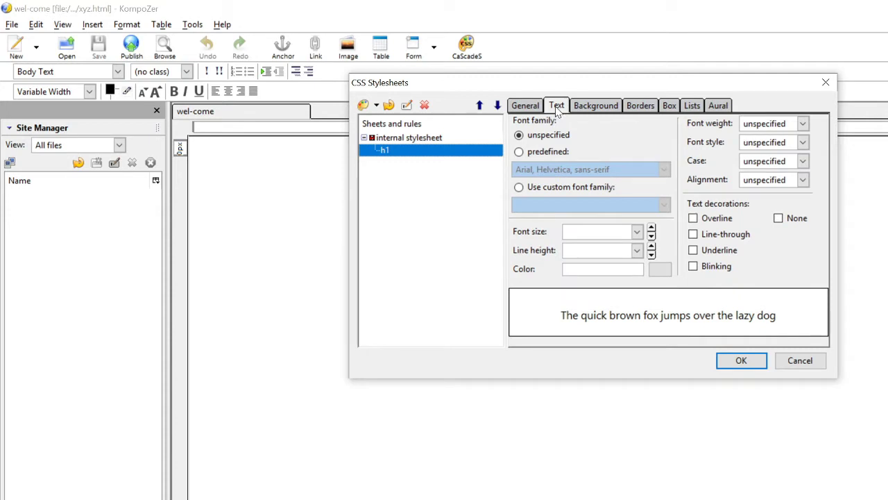
pyautogui.hotkey('alt', 'Tab')
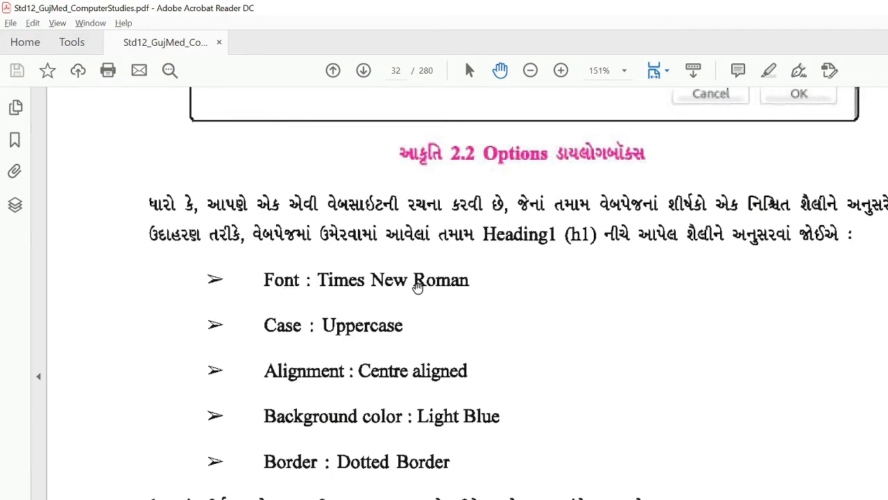
pyautogui.hotkey('alt', 'Tab')
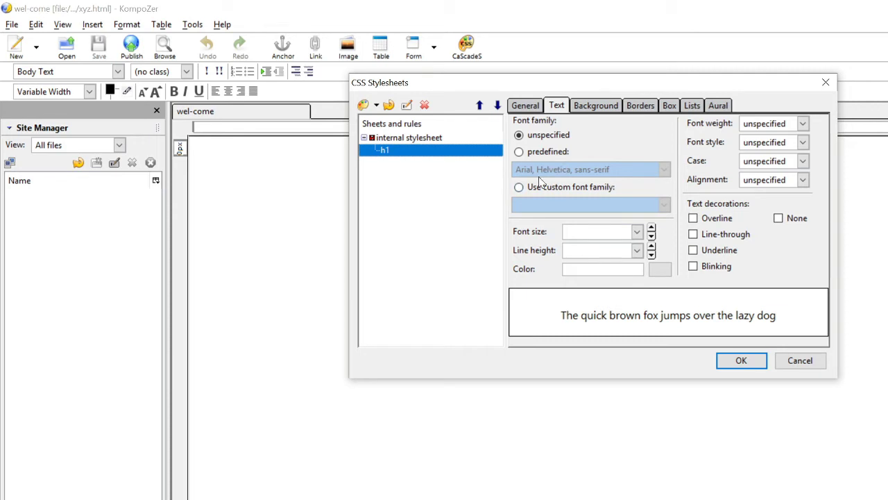
pyautogui.click(521, 152)
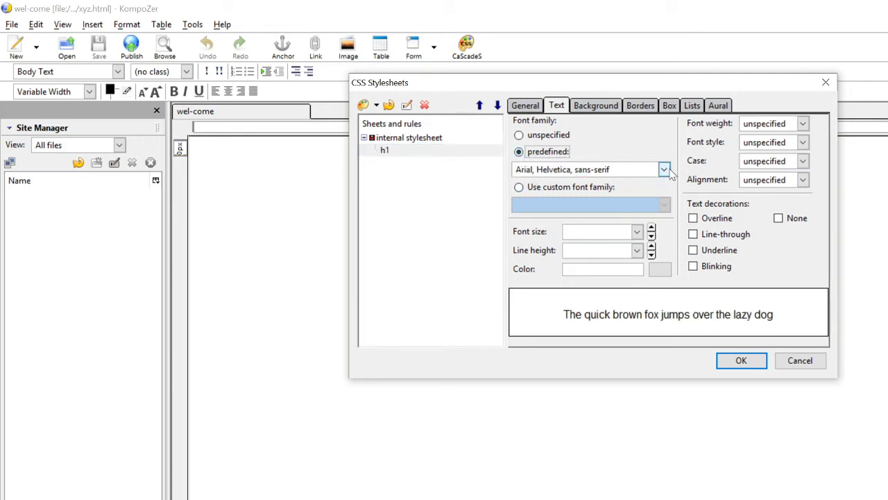
pyautogui.click(520, 186)
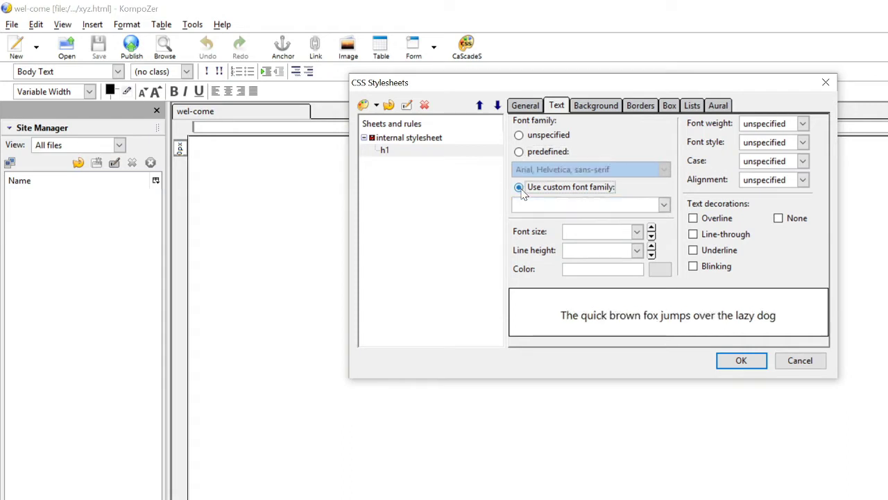
pyautogui.click(664, 204)
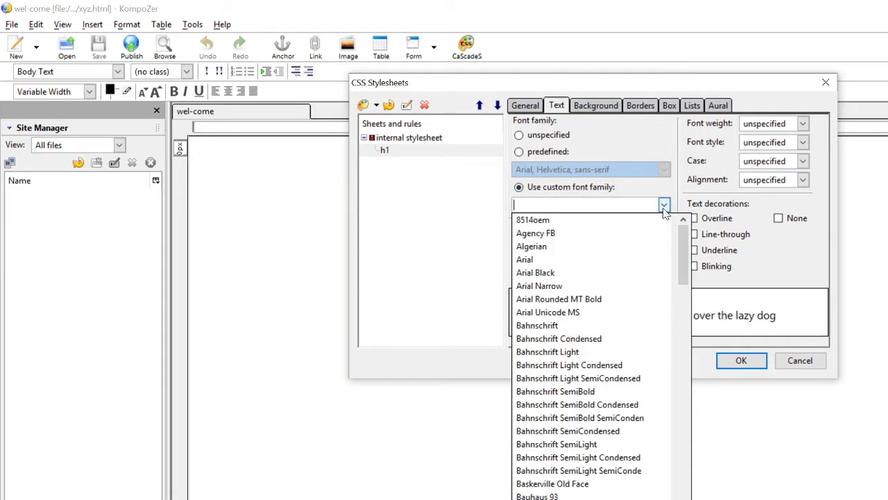
pyautogui.scroll(-15, 662, 213)
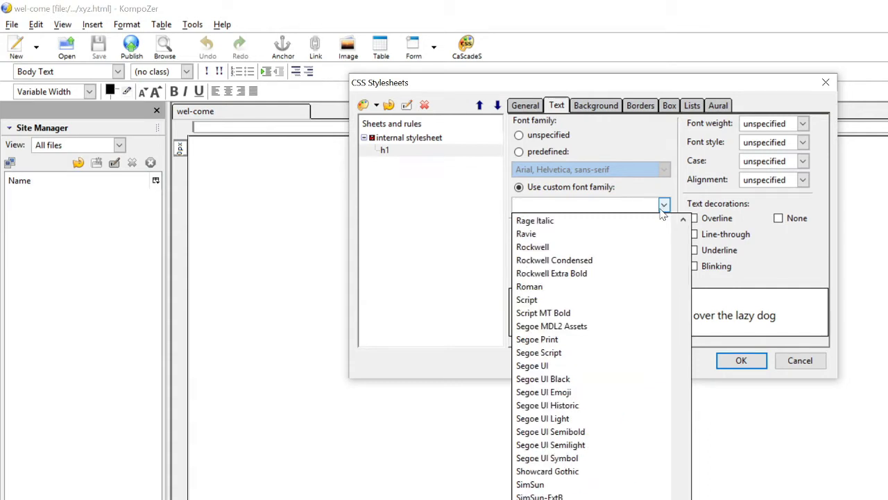
pyautogui.scroll(20, 663, 214)
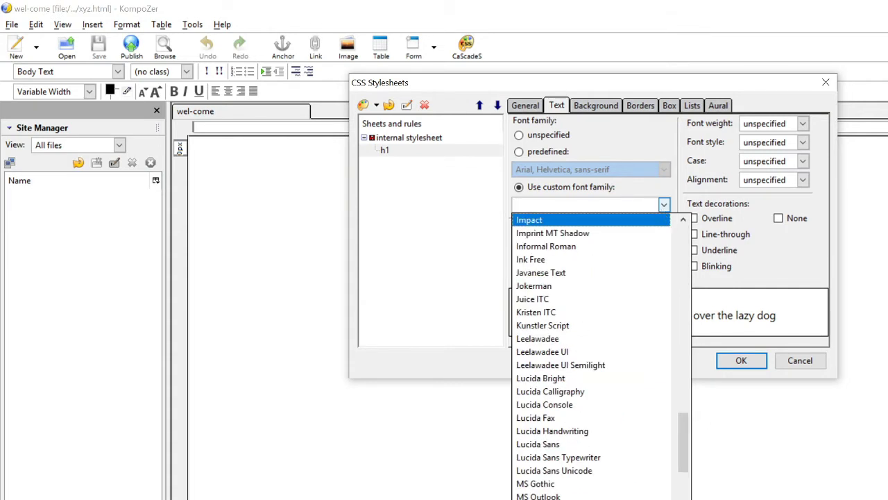
pyautogui.scroll(-20, 662, 213)
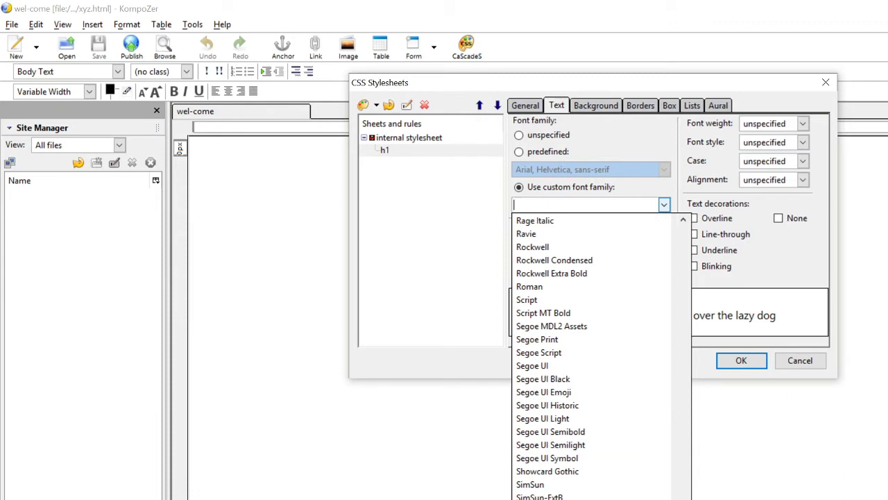
pyautogui.scroll(-6, 556, 357)
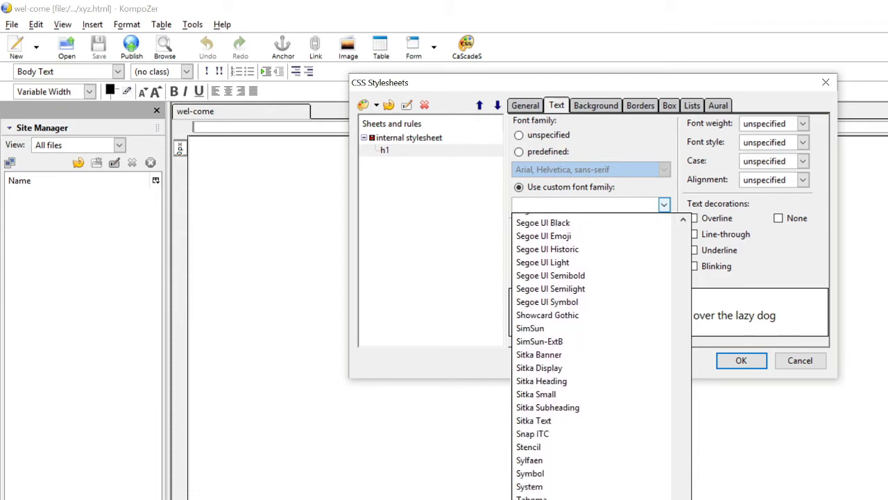
pyautogui.scroll(-2, 590, 357)
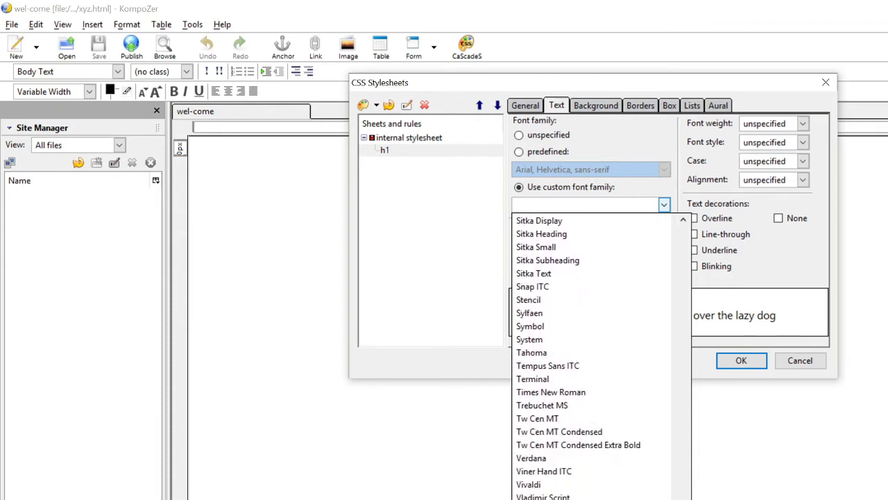
pyautogui.click(583, 392)
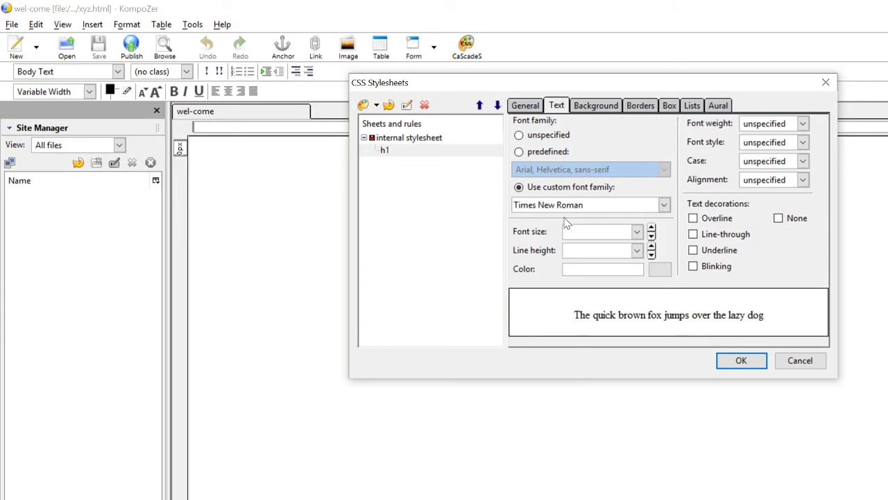
# Check the required letter case in the PDF and set the h1 rule's case to Upper case.
pyautogui.hotkey('alt', 'Tab')
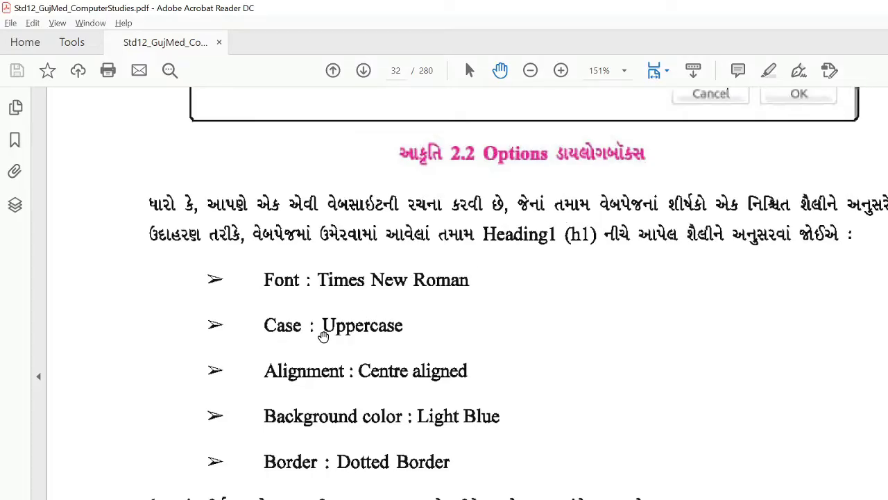
pyautogui.hotkey('alt', 'Tab')
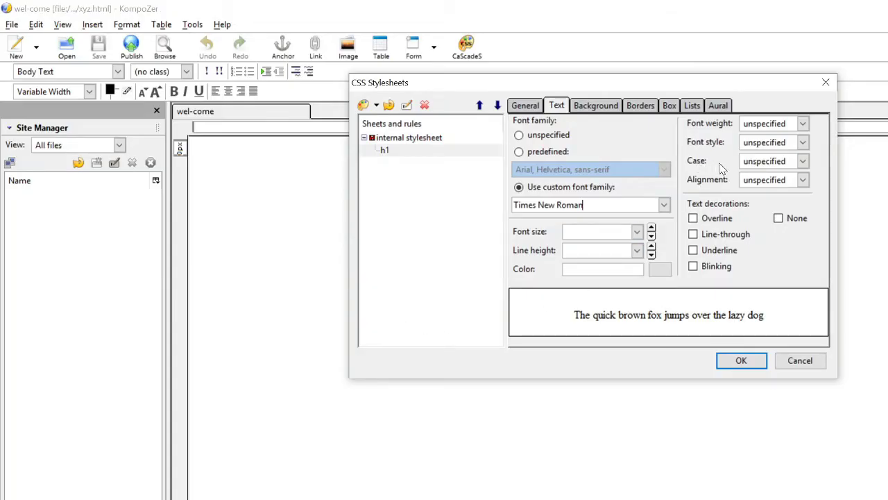
pyautogui.click(803, 161)
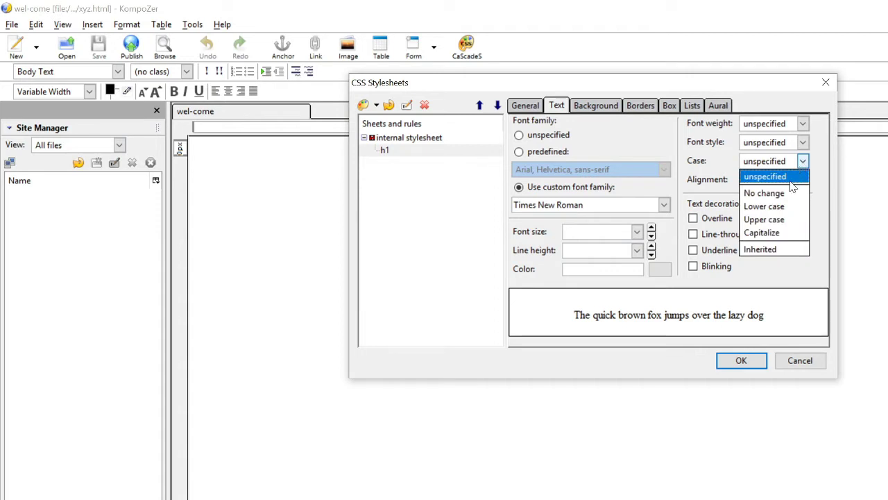
pyautogui.click(764, 219)
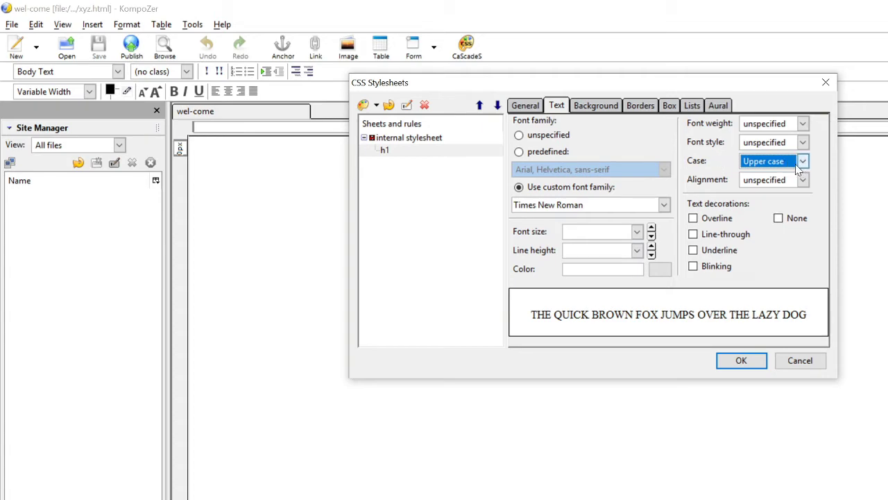
# Check the required alignment in the PDF and set the h1 rule's text alignment to Center.
pyautogui.hotkey('alt', 'Tab')
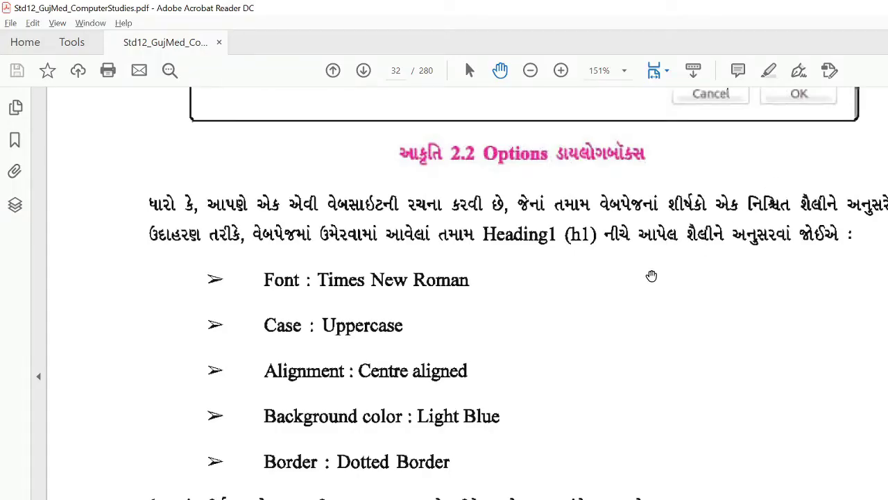
pyautogui.hotkey('alt', 'Tab')
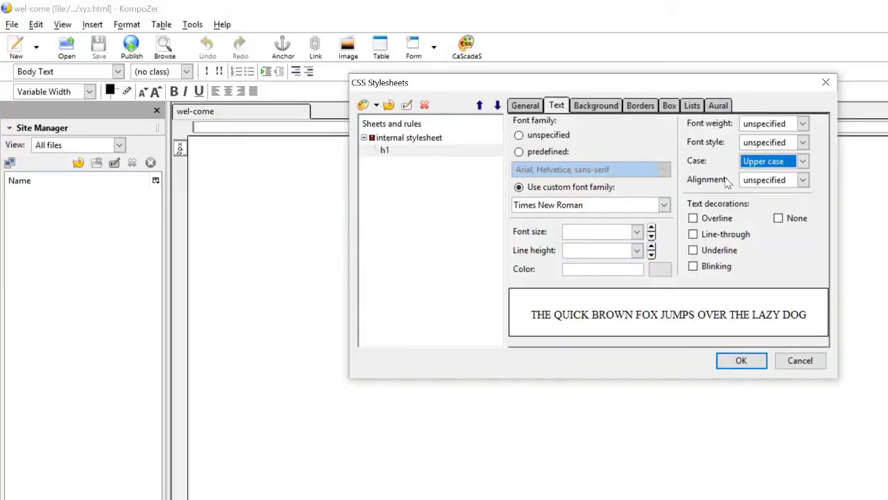
pyautogui.click(803, 181)
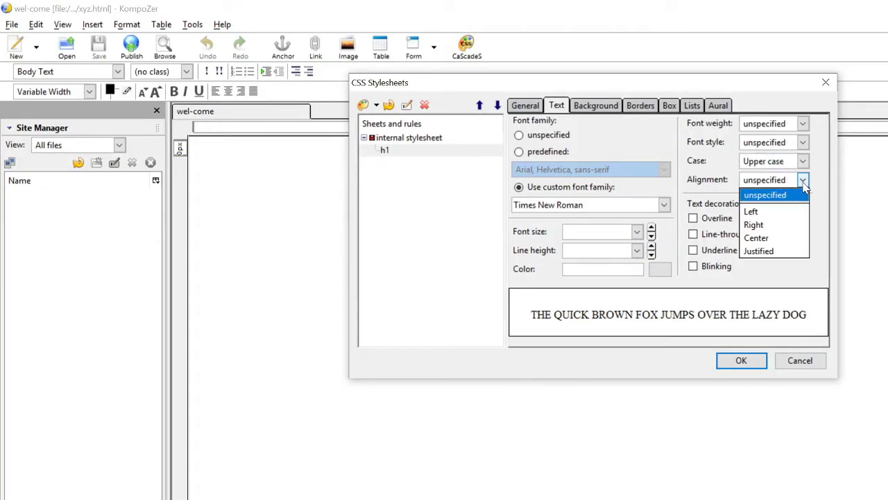
pyautogui.click(769, 239)
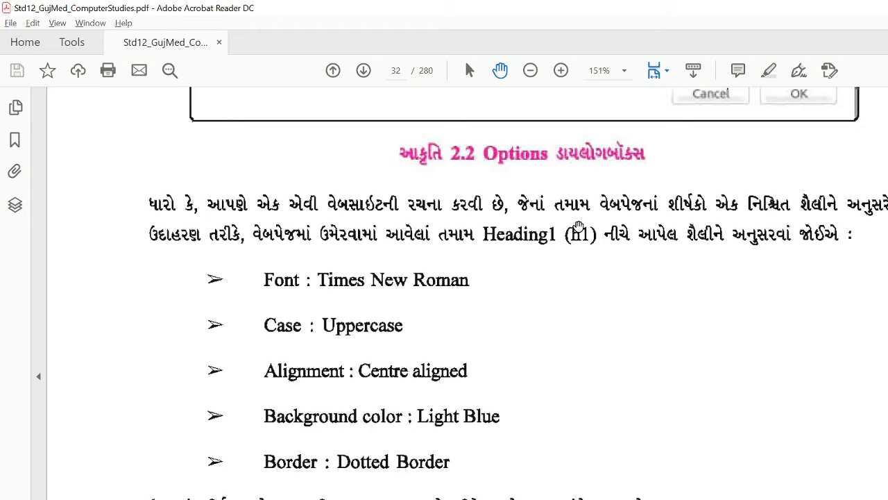
# Return to KompoZer and set the h1 rule's background color to the predefined blue #3366FF.
pyautogui.hotkey('alt', 'Tab')
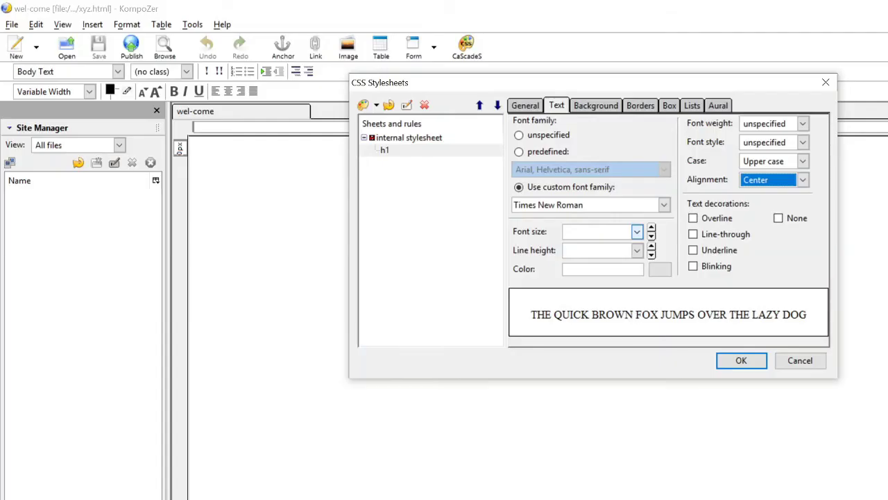
pyautogui.click(601, 111)
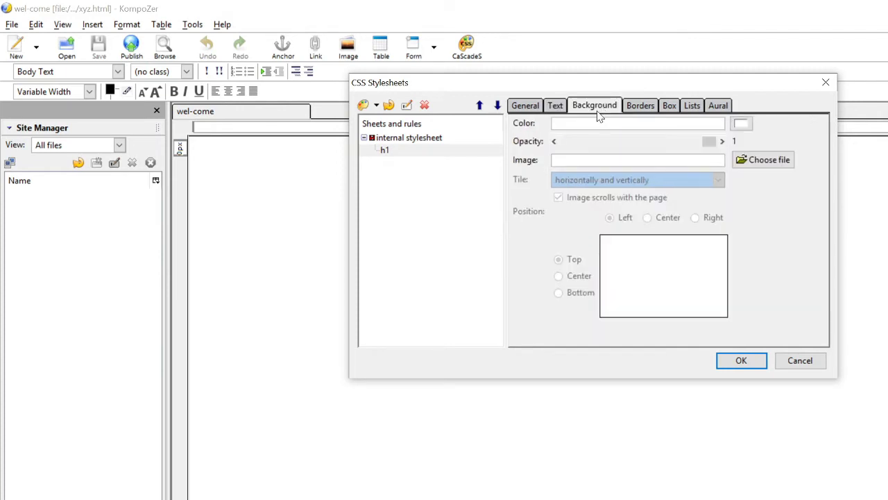
pyautogui.click(741, 125)
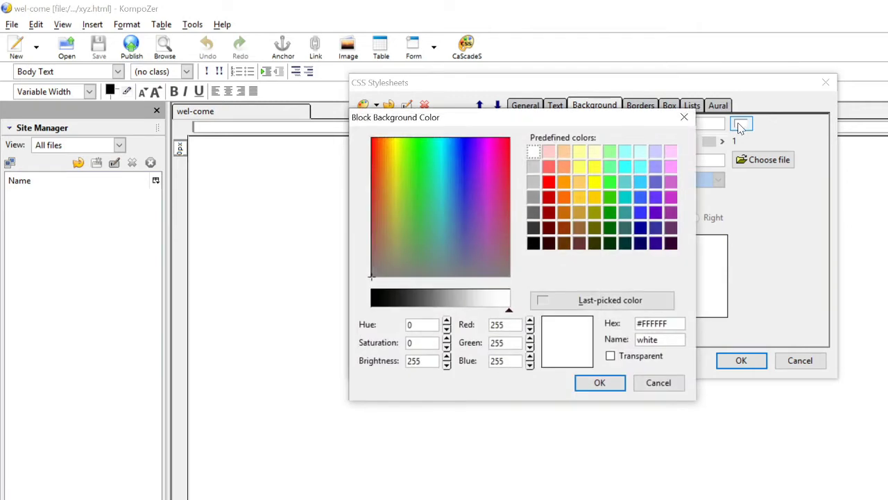
pyautogui.click(642, 198)
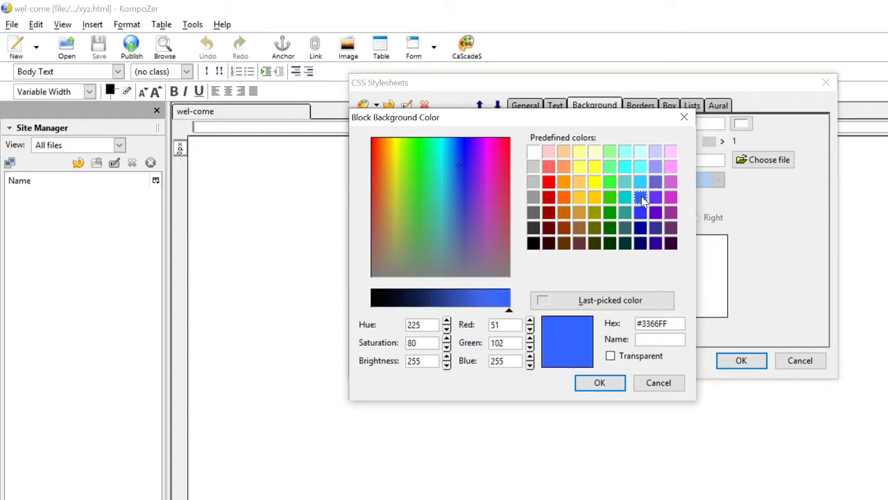
pyautogui.click(601, 382)
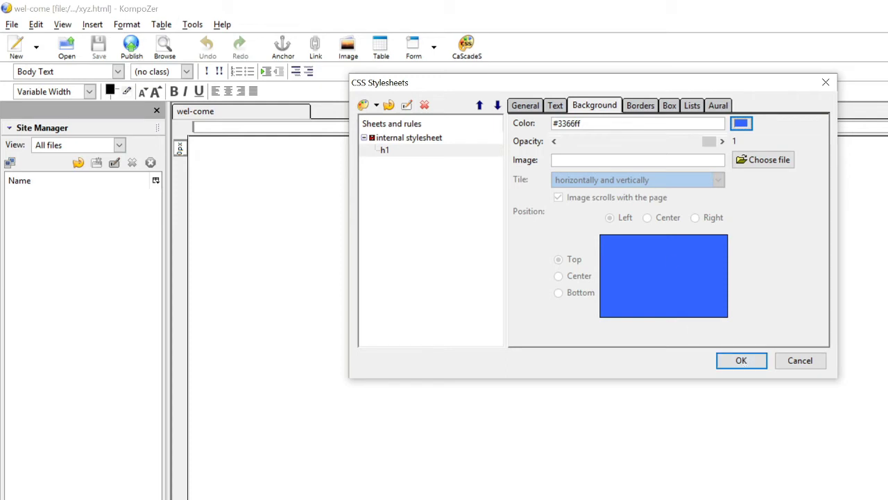
# Give the h1 rule a dotted border style shared by all four sides.
pyautogui.click(640, 106)
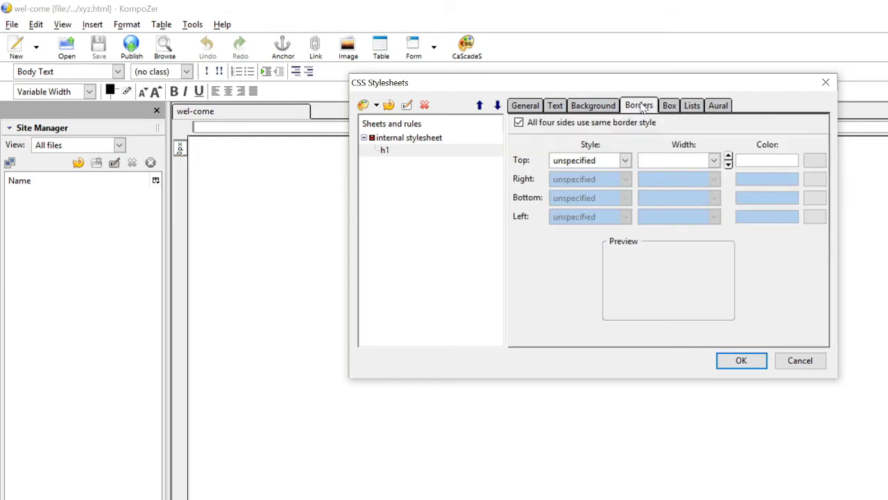
pyautogui.click(625, 161)
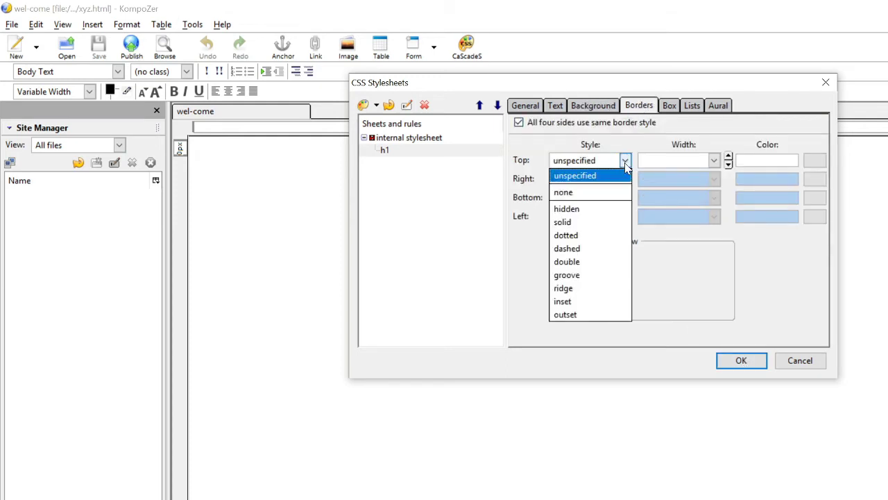
pyautogui.click(581, 238)
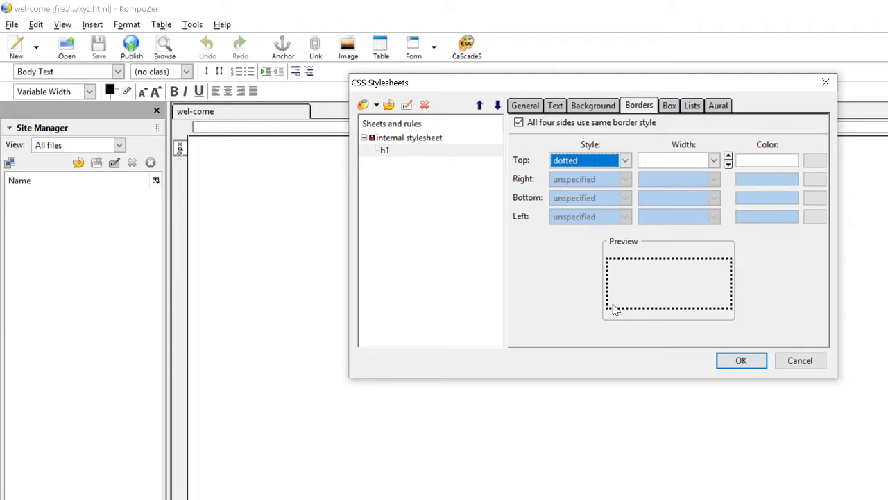
# Try the dashed, groove, inset, hidden and solid border styles on the h1 rule and return to dotted.
pyautogui.click(625, 160)
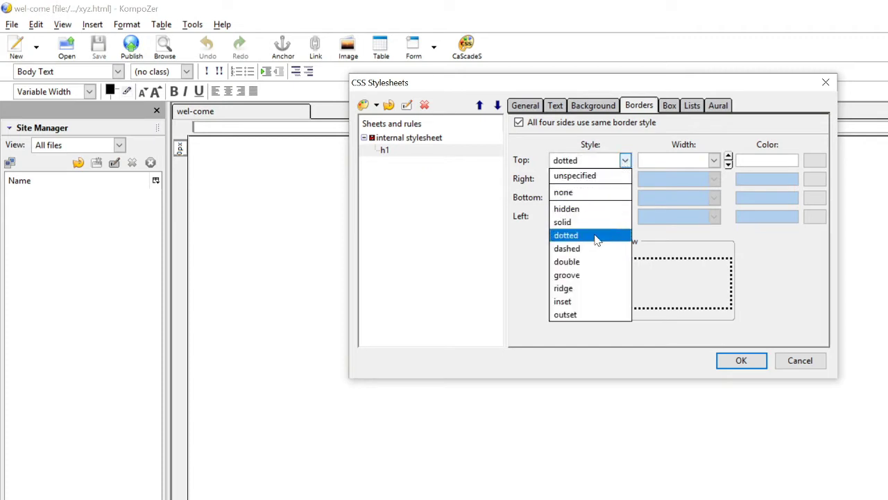
pyautogui.click(584, 248)
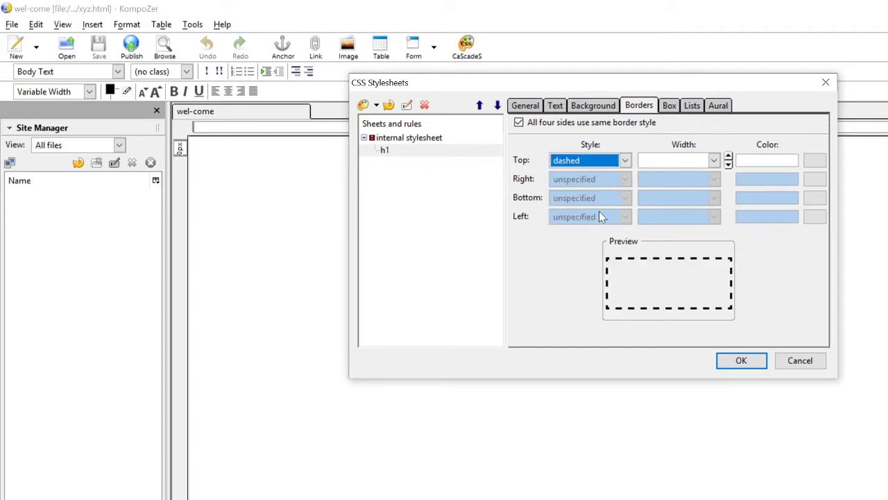
pyautogui.click(625, 161)
pyautogui.click(579, 276)
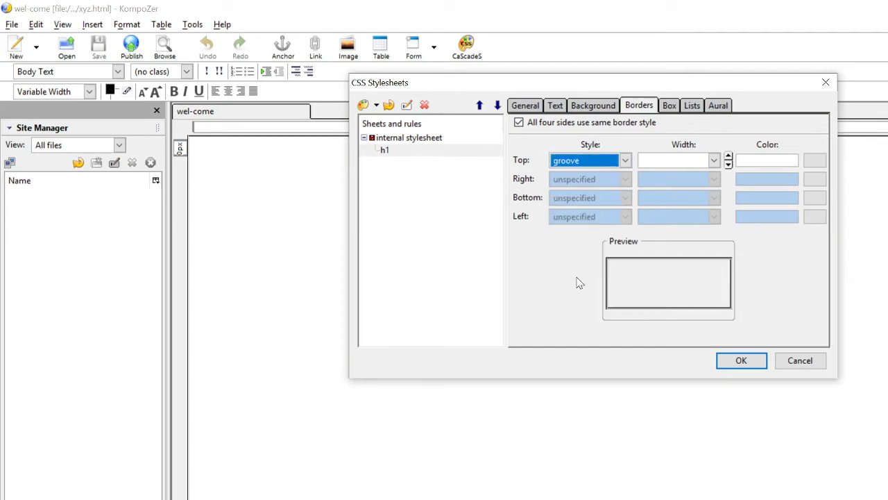
pyautogui.click(624, 162)
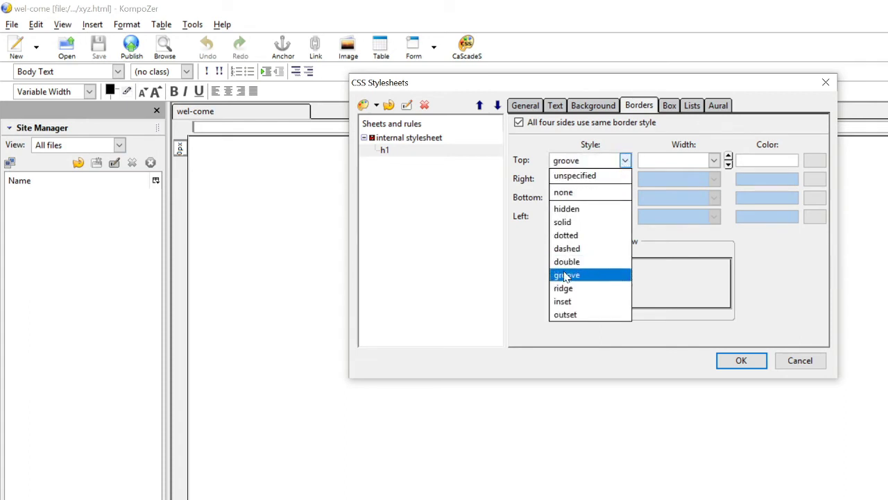
pyautogui.click(569, 301)
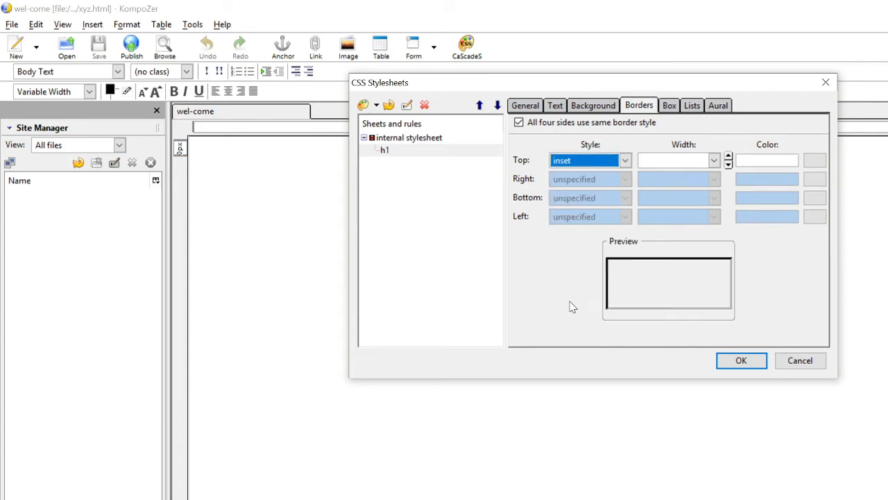
pyautogui.click(625, 161)
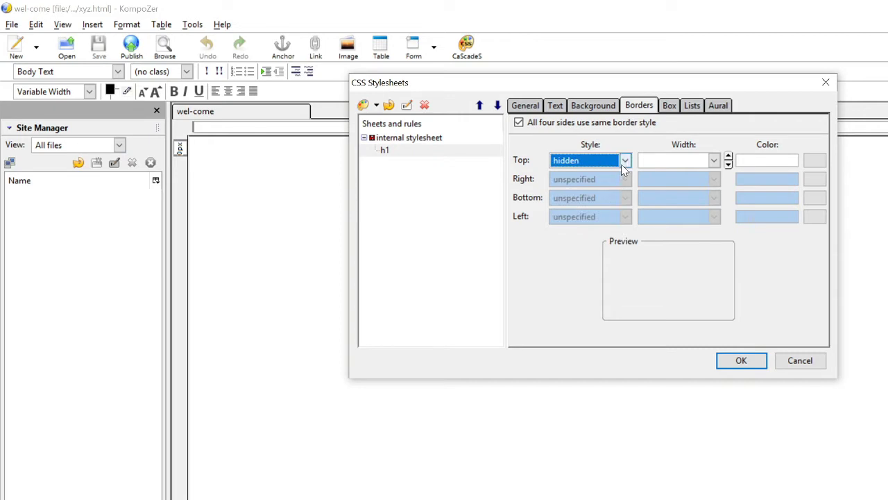
pyautogui.click(624, 161)
pyautogui.click(582, 223)
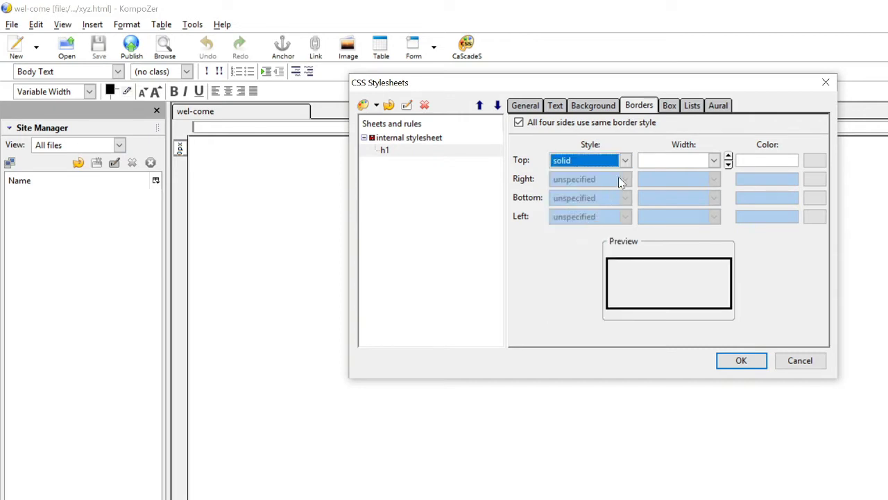
pyautogui.click(626, 161)
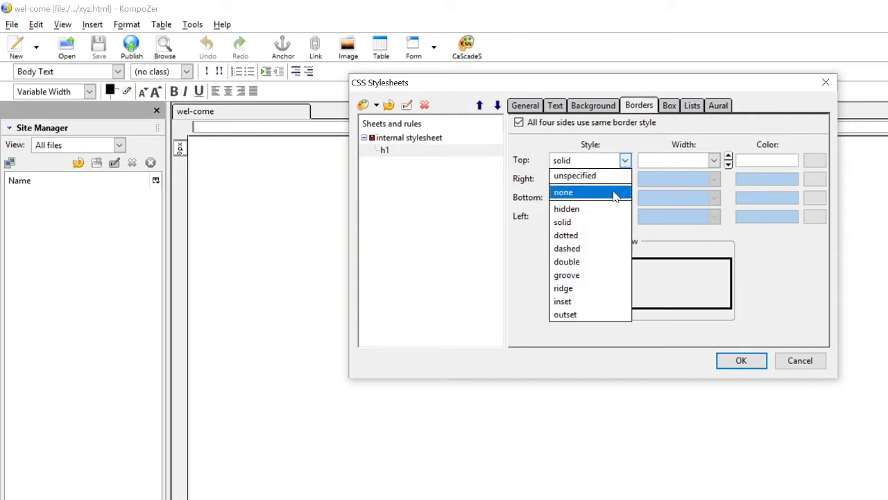
pyautogui.click(573, 236)
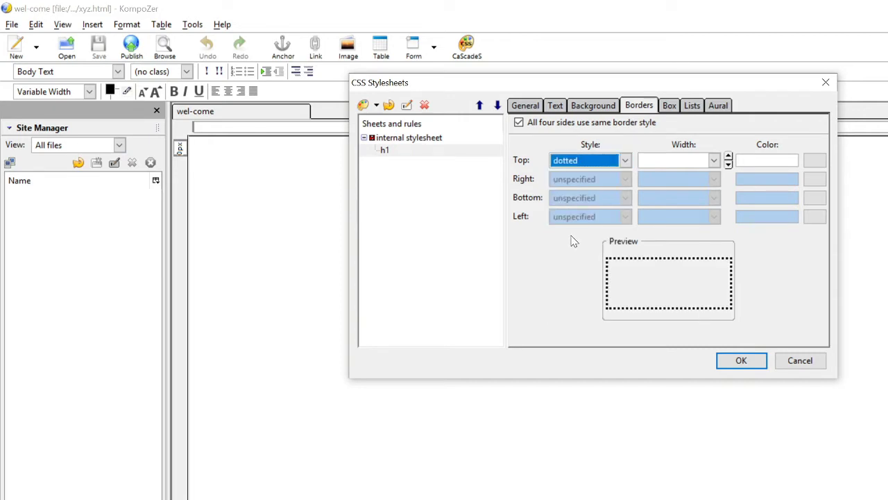
# Review the h1 rule's box, list, aural, border, text, background and general settings.
pyautogui.click(670, 110)
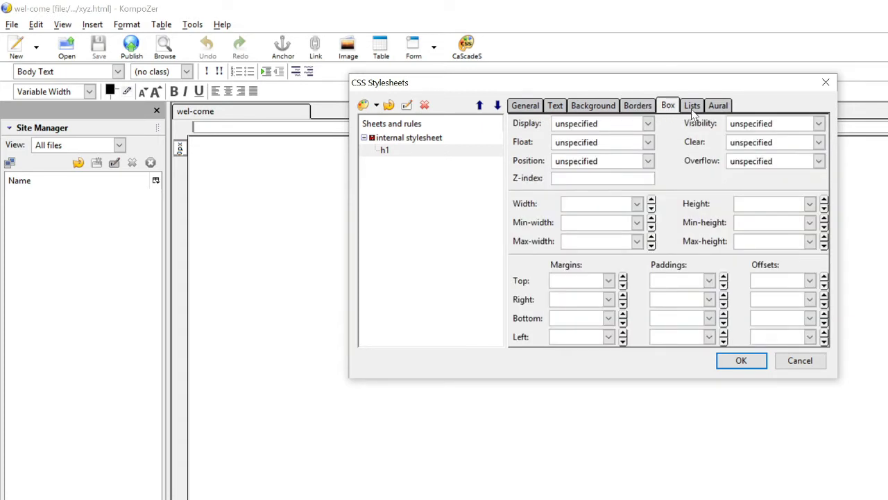
pyautogui.click(692, 109)
pyautogui.click(719, 106)
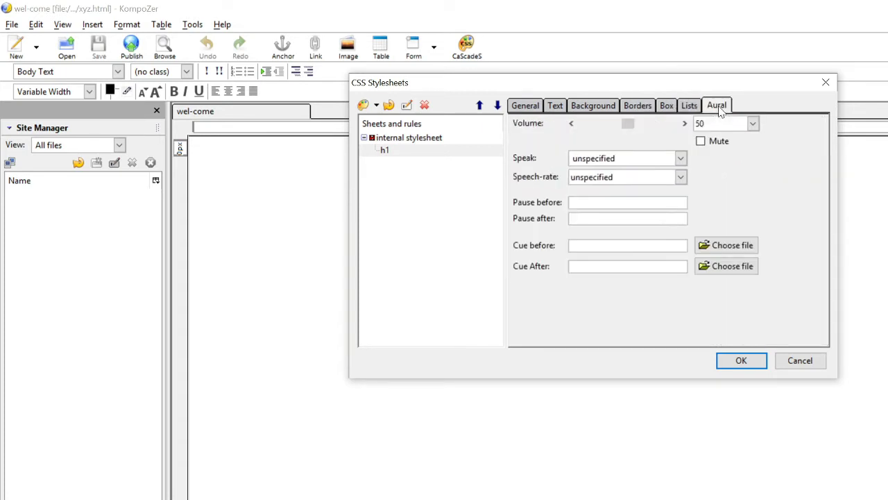
pyautogui.click(667, 108)
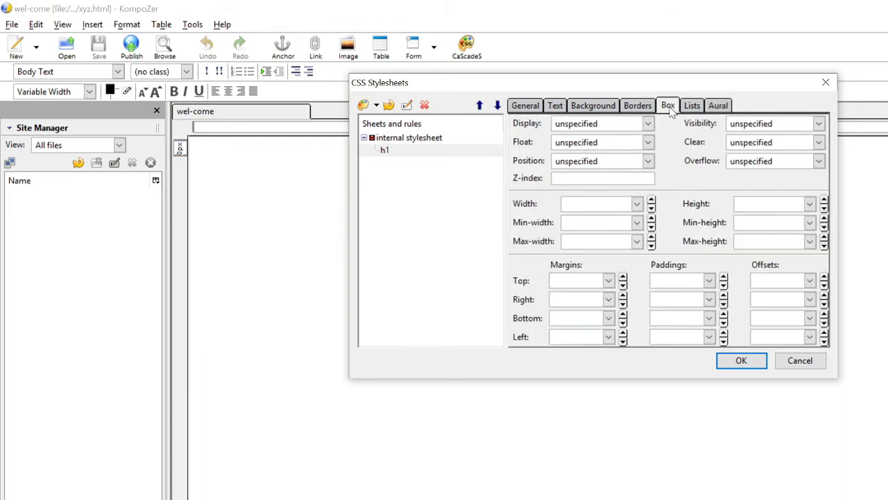
pyautogui.click(644, 113)
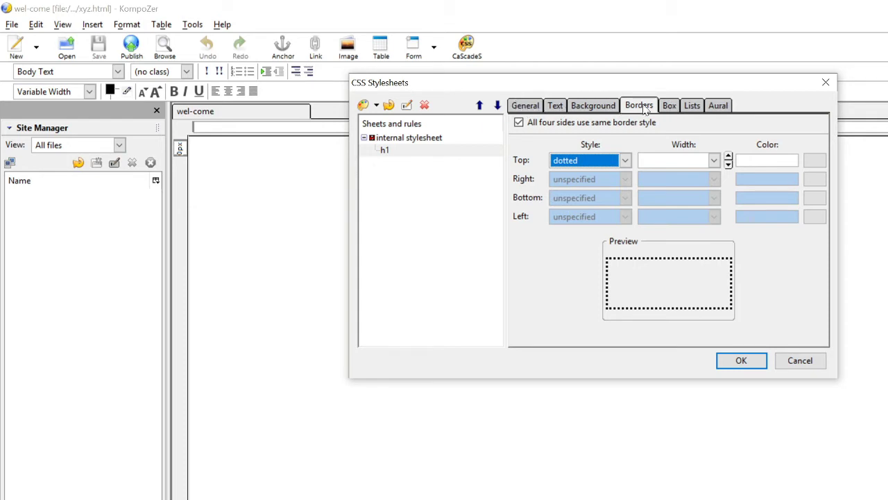
pyautogui.click(555, 109)
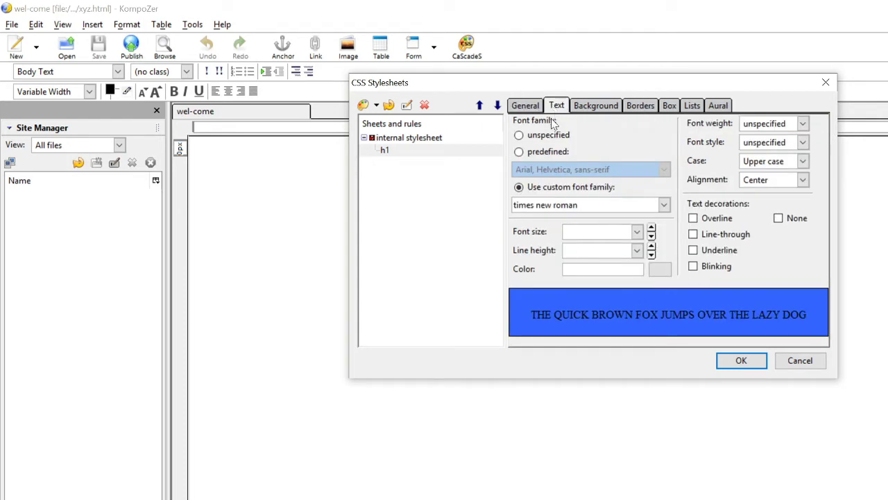
pyautogui.click(588, 113)
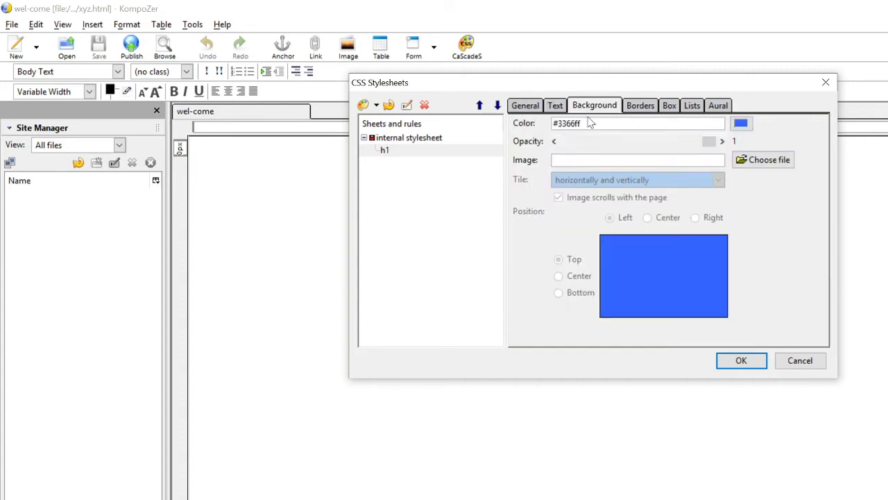
pyautogui.click(639, 111)
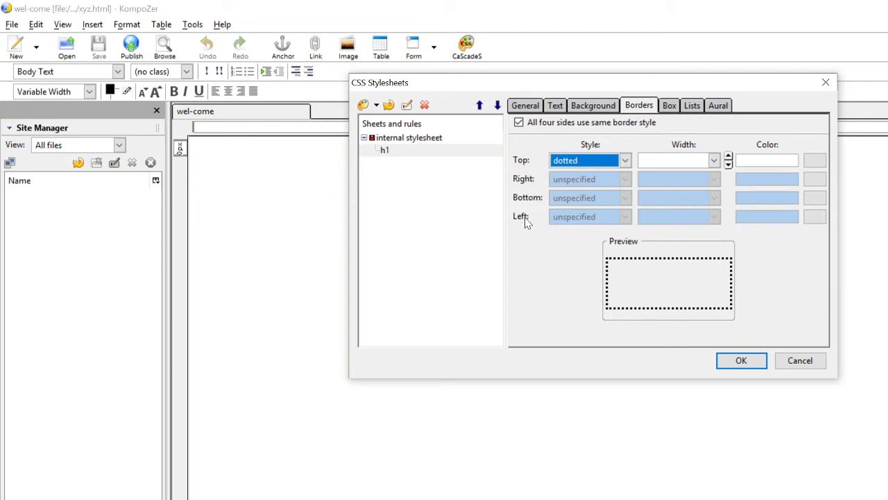
pyautogui.click(668, 109)
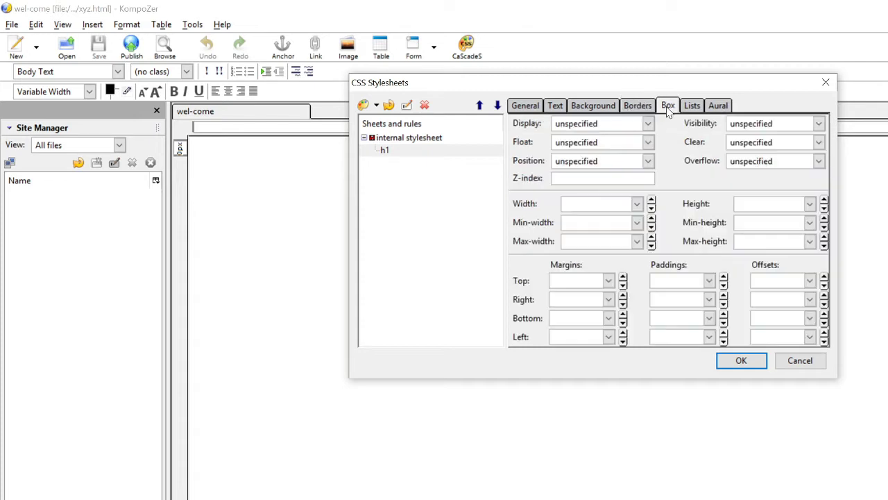
pyautogui.click(692, 108)
pyautogui.click(718, 107)
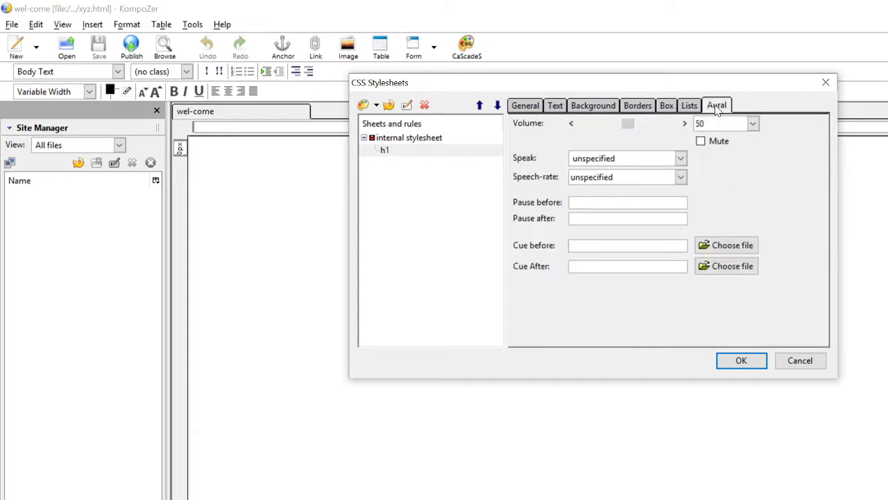
pyautogui.click(526, 109)
pyautogui.click(555, 110)
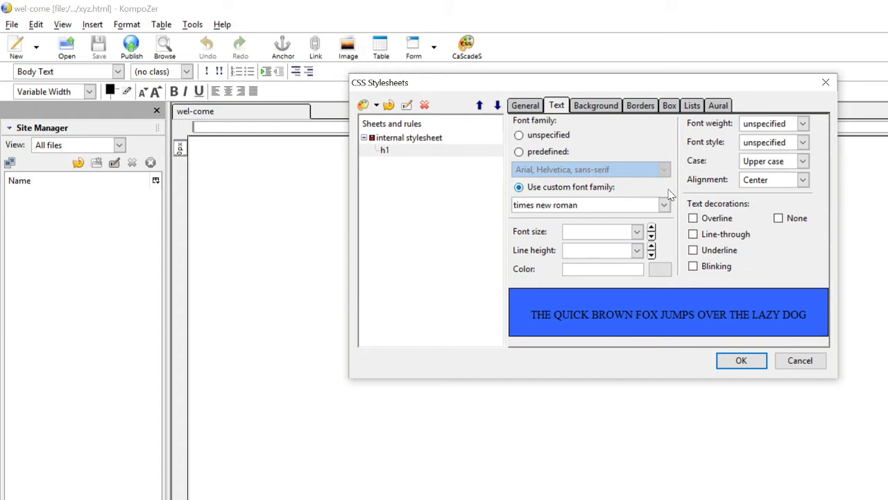
# Apply the stylesheet changes and add a Heading 1 reading ADMISSION FORM to the empty page.
pyautogui.click(741, 362)
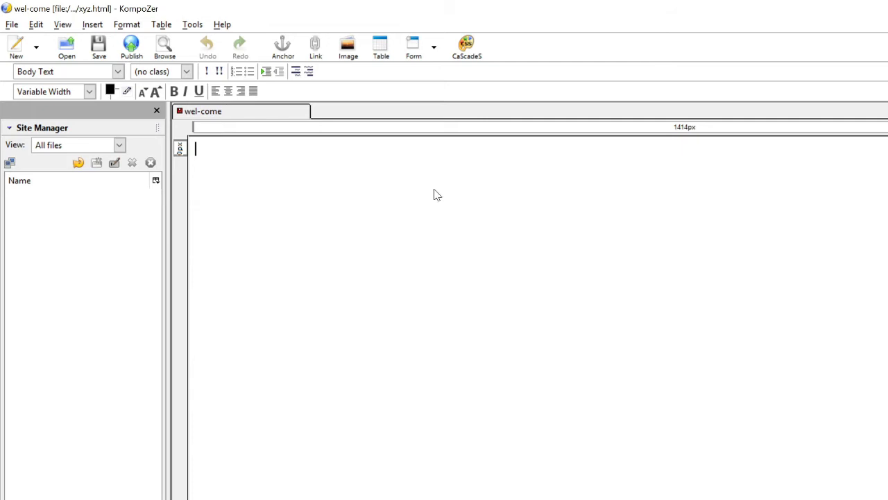
pyautogui.click(118, 72)
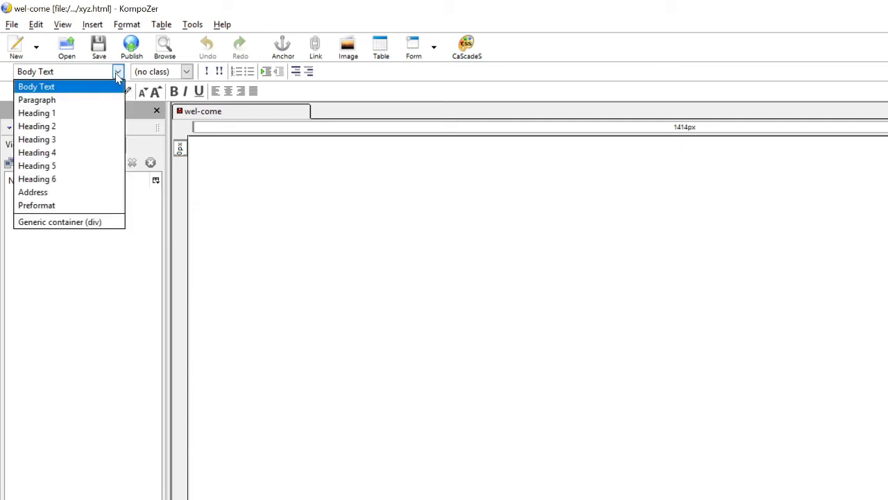
pyautogui.click(79, 116)
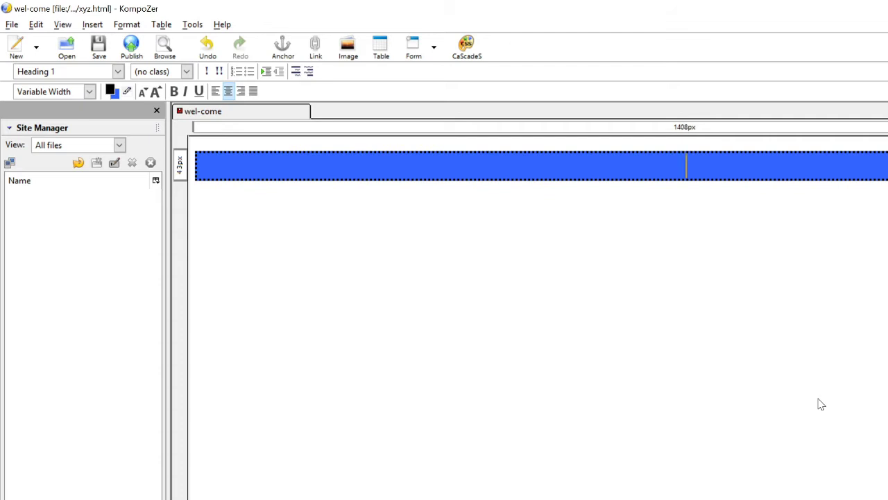
pyautogui.write('ADMI')
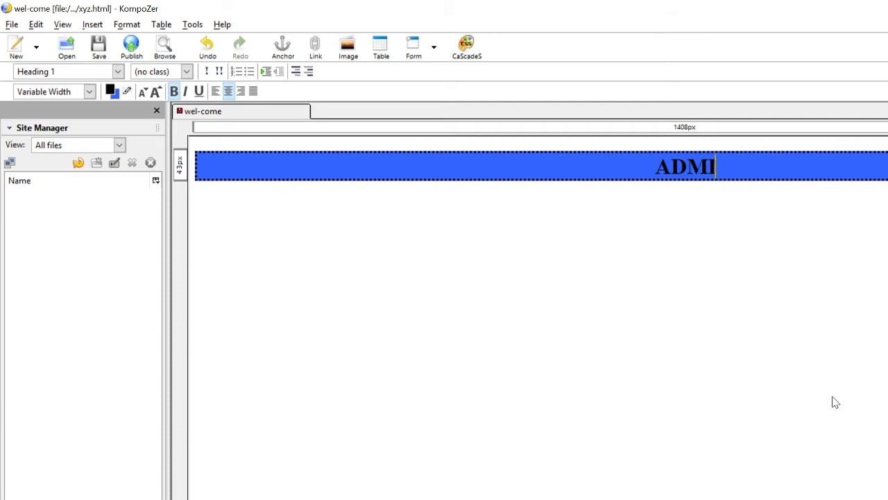
pyautogui.write('SSION FORM')
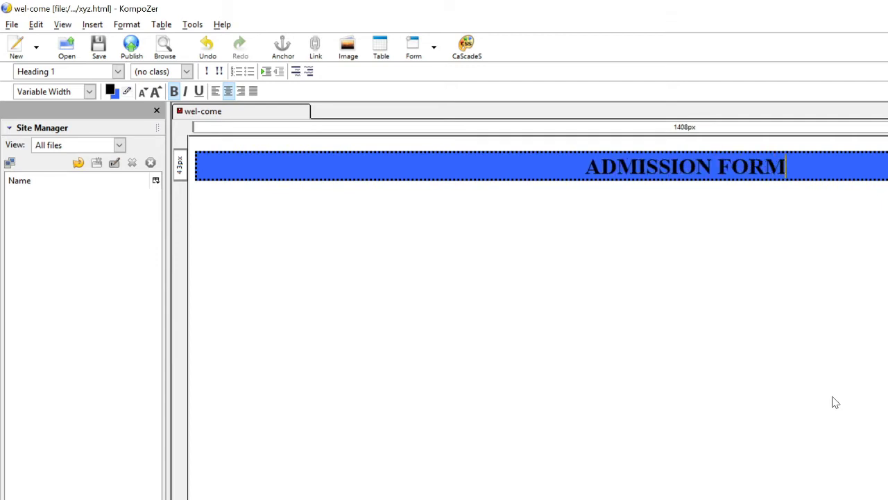
pyautogui.click(236, 215)
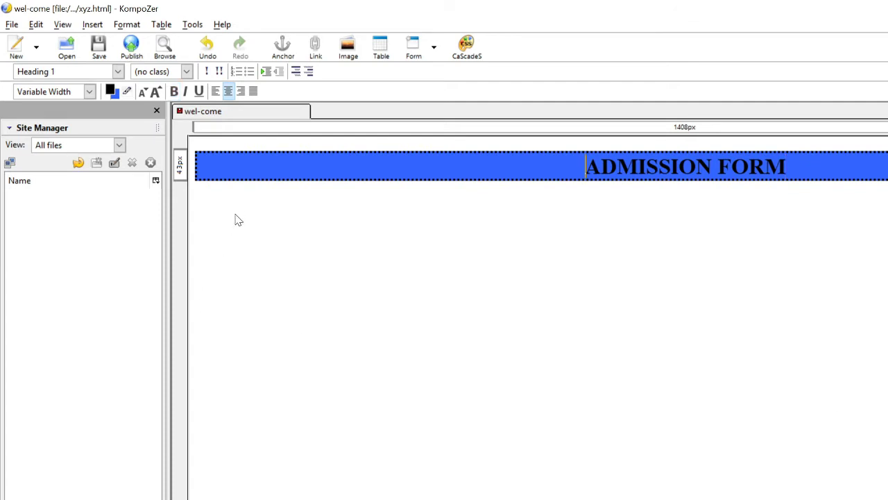
pyautogui.press('Return')
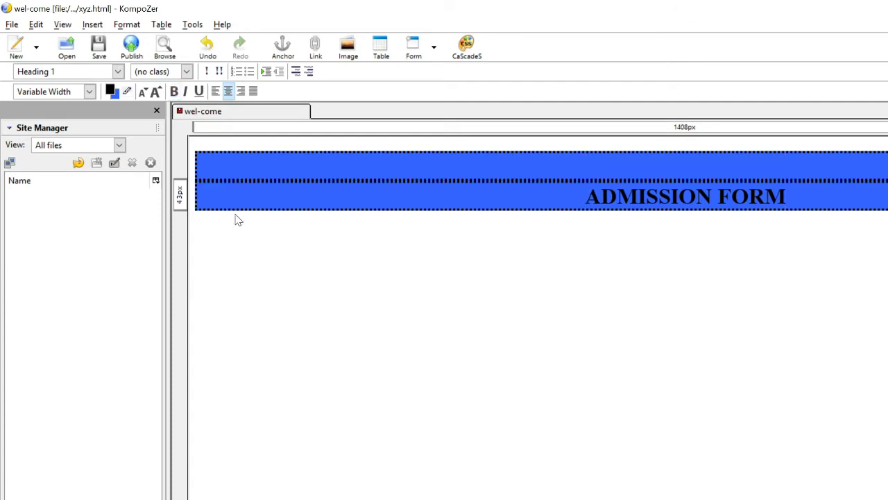
pyautogui.hotkey('ctrl', 'z')
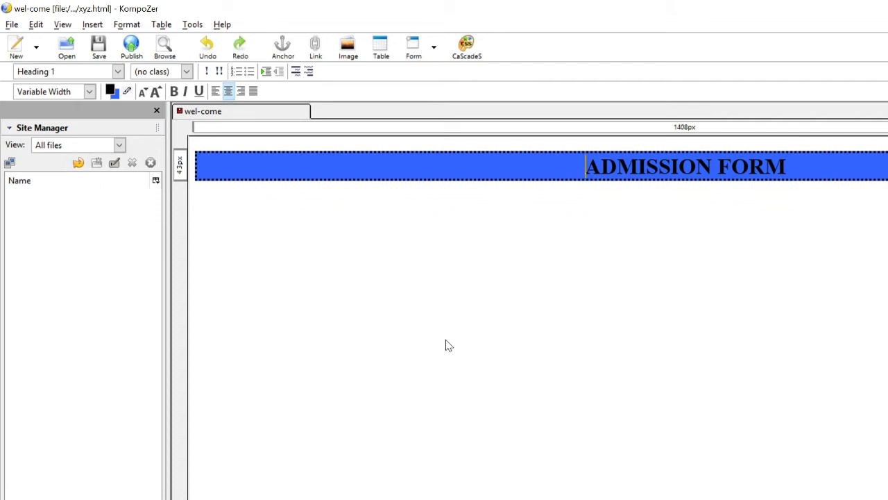
# Try to switch the ADMISSION FORM heading to Body Text and undo the format change.
pyautogui.rightClick(217, 224)
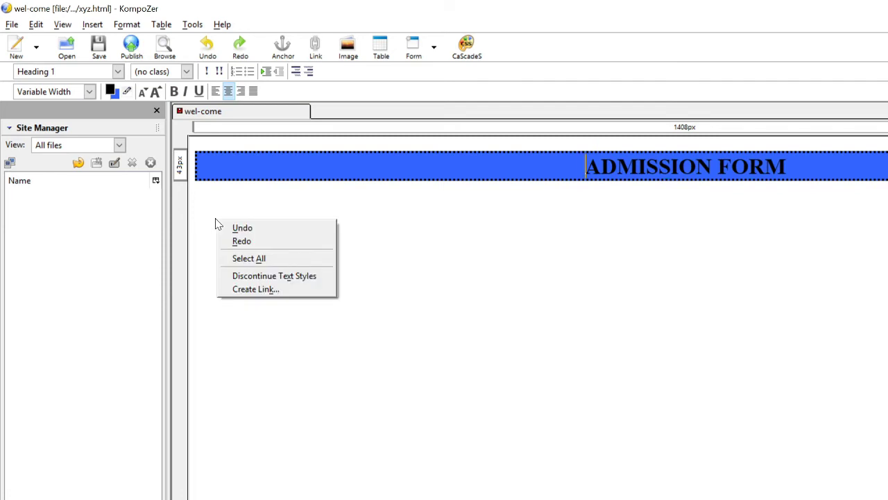
pyautogui.click(294, 279)
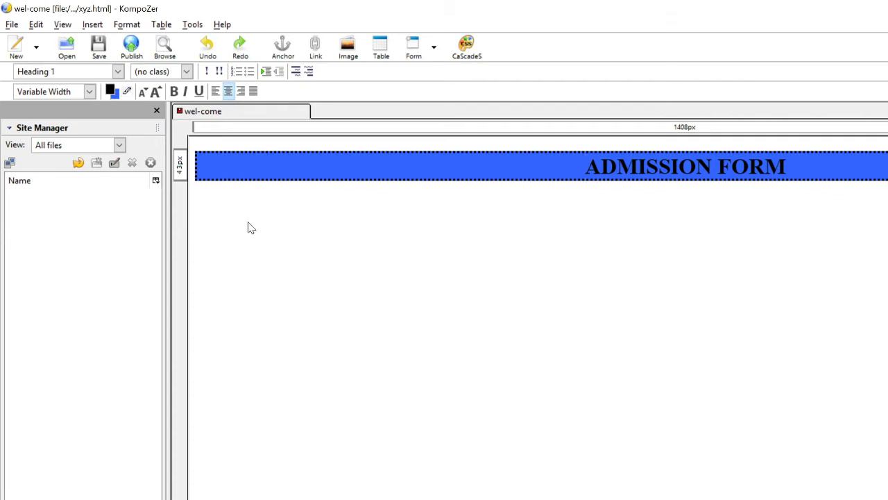
pyautogui.click(811, 173)
pyautogui.click(218, 257)
pyautogui.click(118, 72)
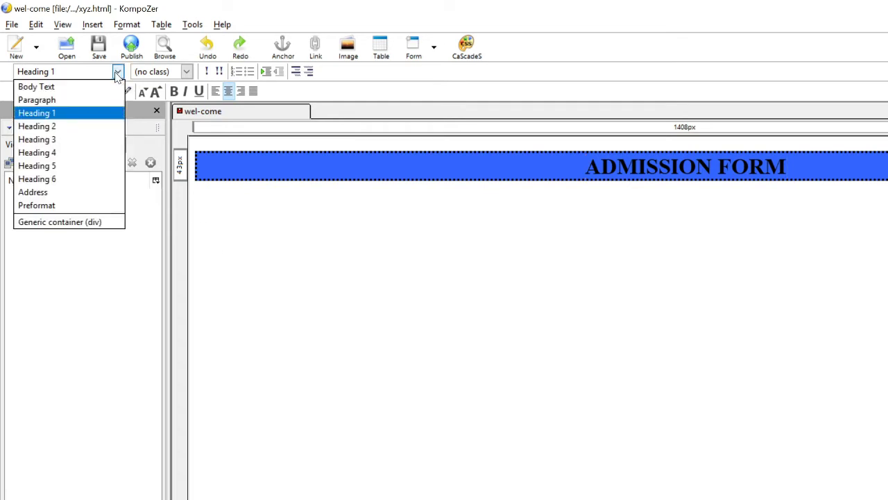
pyautogui.click(77, 87)
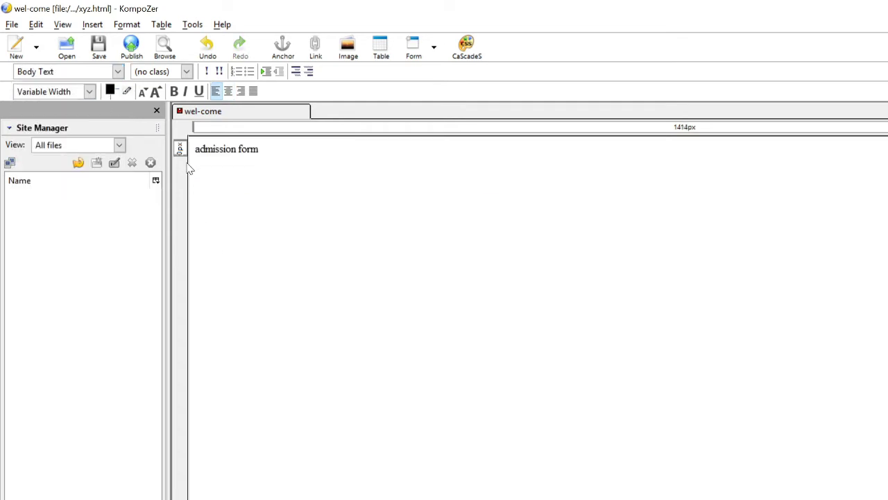
pyautogui.hotkey('ctrl', 'z')
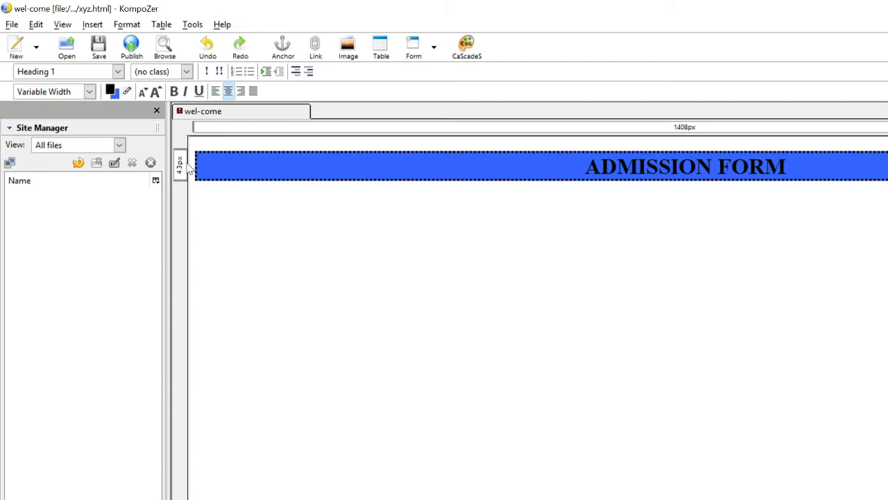
pyautogui.hotkey('shift', 'End')
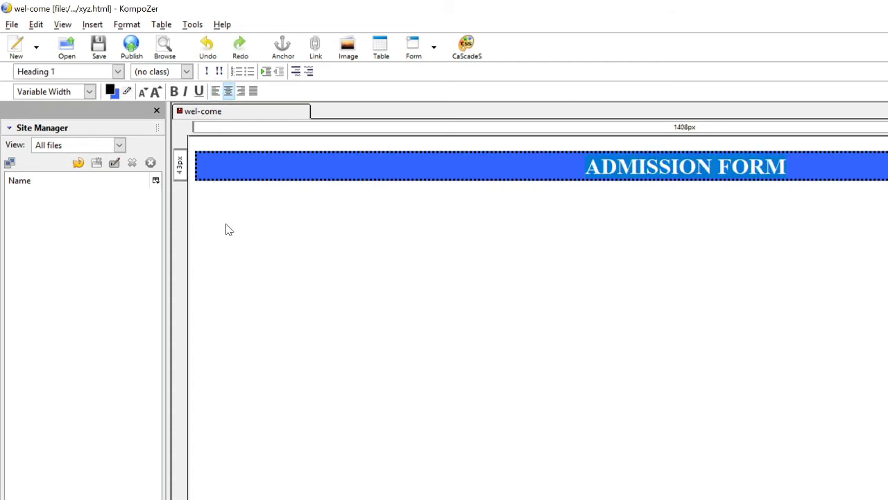
pyautogui.press('Left')
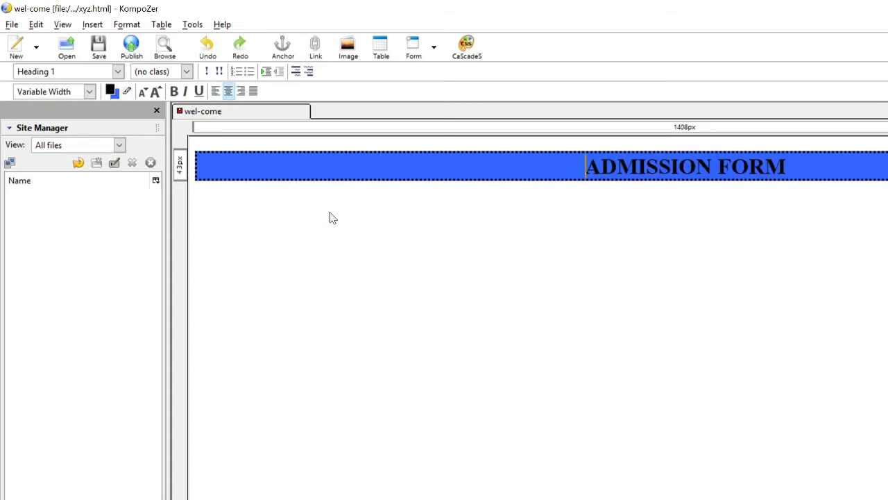
pyautogui.rightClick(235, 239)
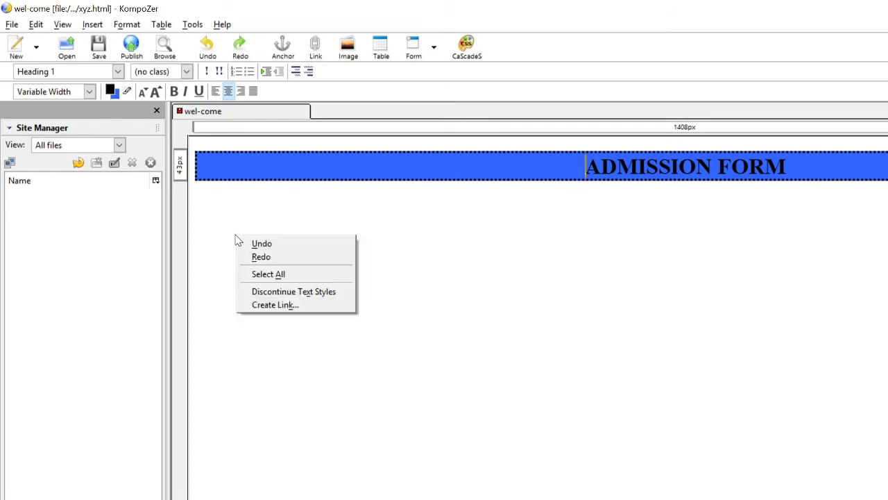
pyautogui.click(225, 254)
pyautogui.hotkey('shift', 'End')
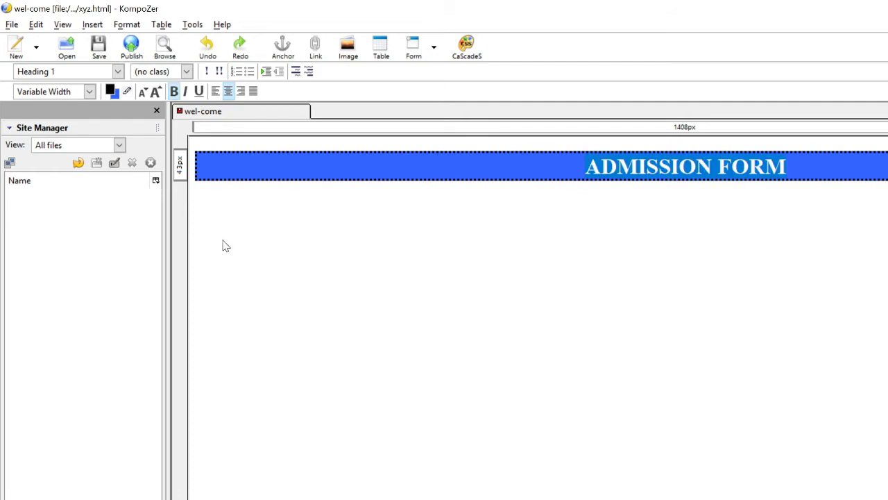
pyautogui.press('Left')
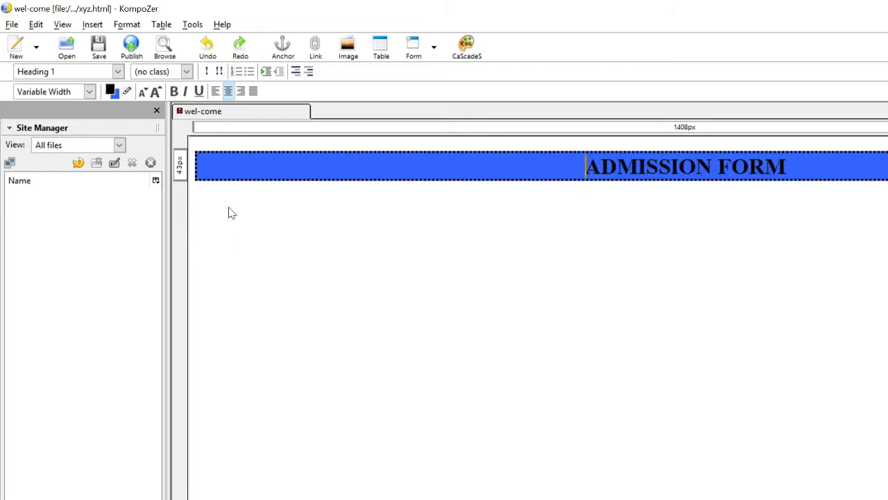
# Move past the end of the ADMISSION FORM heading and start an empty Body Text line below it.
pyautogui.press('Right')
pyautogui.press('Right')
pyautogui.press('Right')
pyautogui.press('Right')
pyautogui.press('Right')
pyautogui.press('Right')
pyautogui.press('Right')
pyautogui.press('Right')
pyautogui.press('Right')
pyautogui.press('Right')
pyautogui.press('Right')
pyautogui.press('Right')
pyautogui.press('Right')
pyautogui.press('Right')
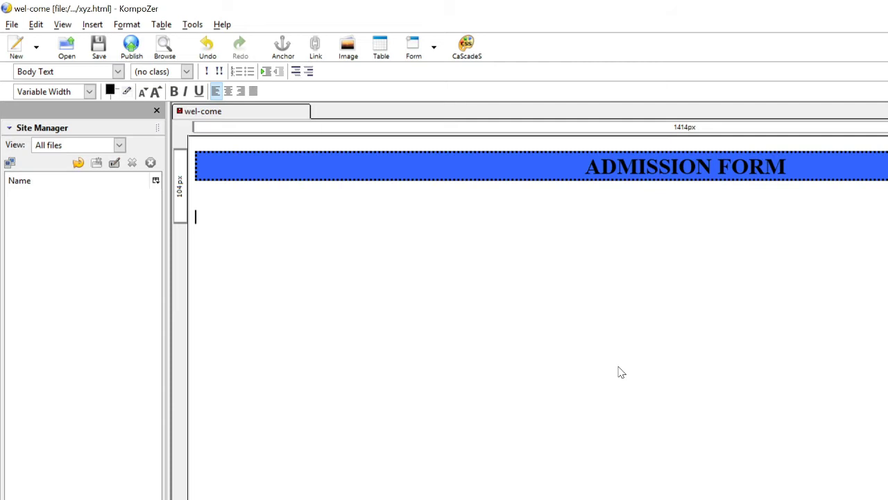
pyautogui.write('Na')
pyautogui.press('BackSpace')
pyautogui.press('BackSpace')
# Create a style rule in the internal stylesheet that applies to all h2 elements and select it.
pyautogui.click(467, 50)
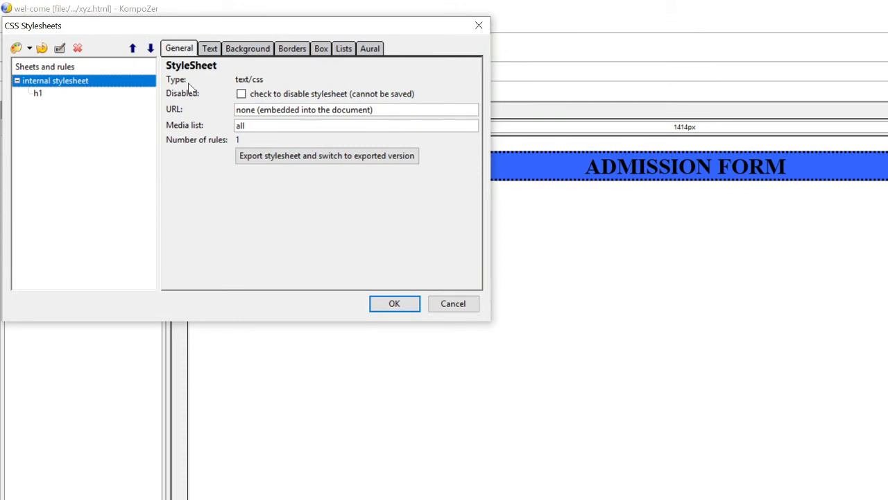
pyautogui.click(30, 47)
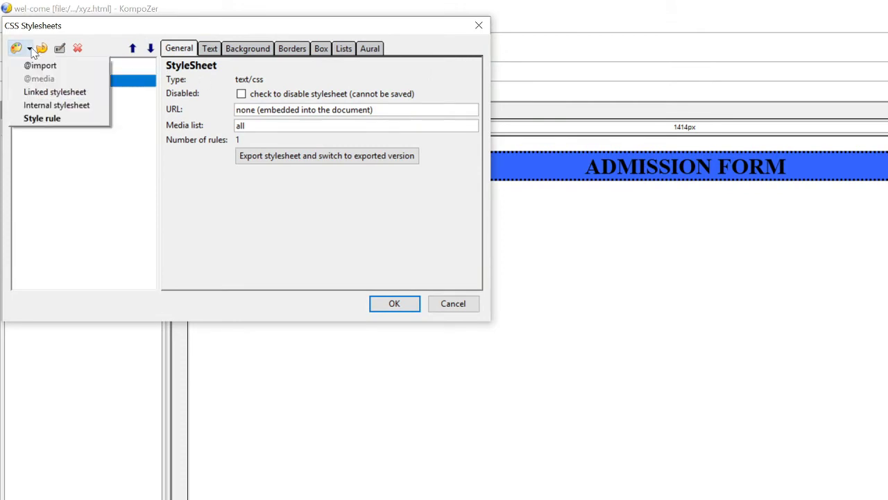
pyautogui.click(49, 119)
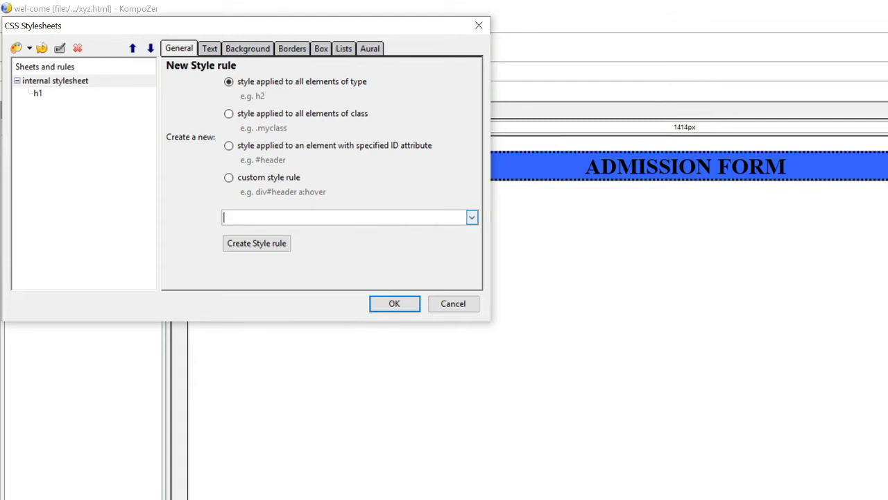
pyautogui.click(472, 217)
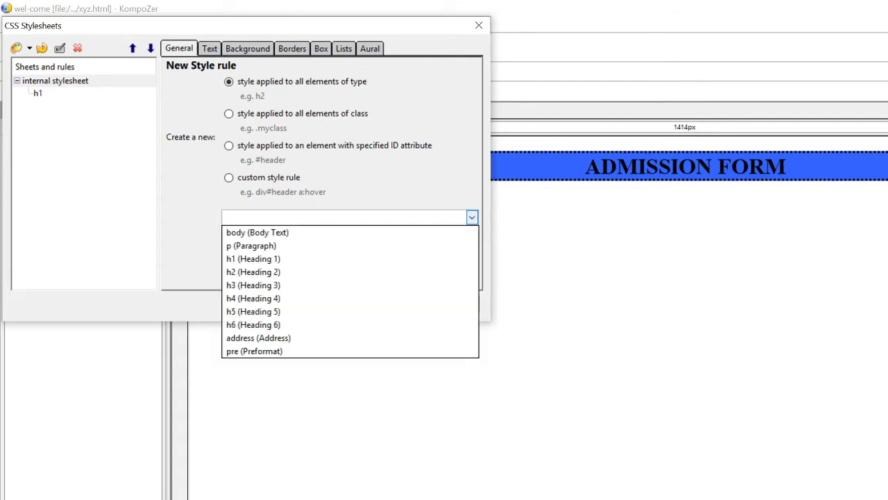
pyautogui.click(282, 275)
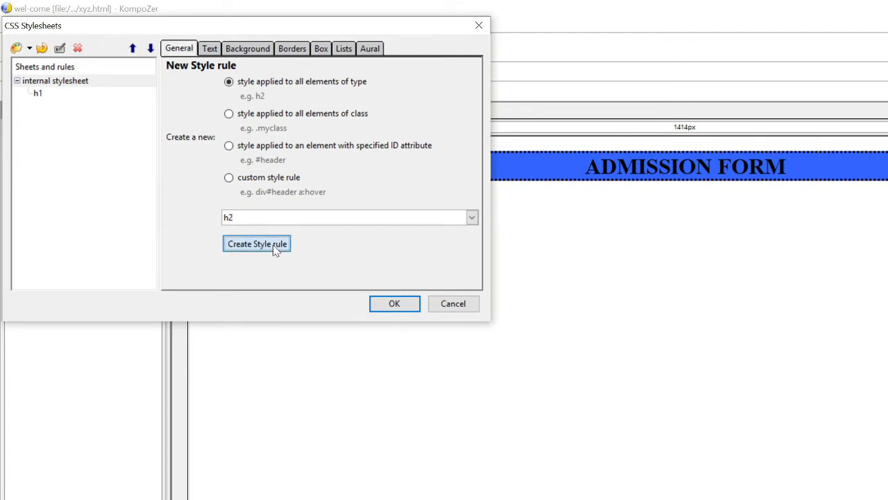
pyautogui.click(276, 249)
pyautogui.click(37, 107)
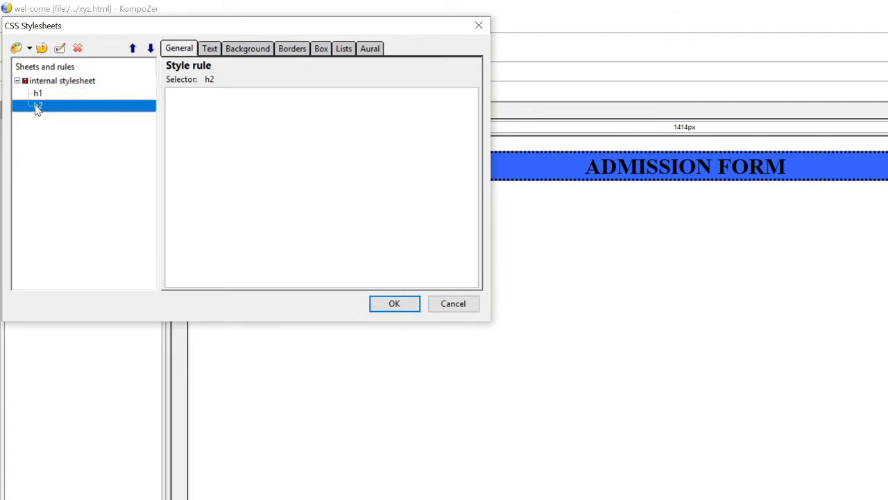
# Give the h2 rule the custom font family Arial and the text color red.
pyautogui.click(210, 49)
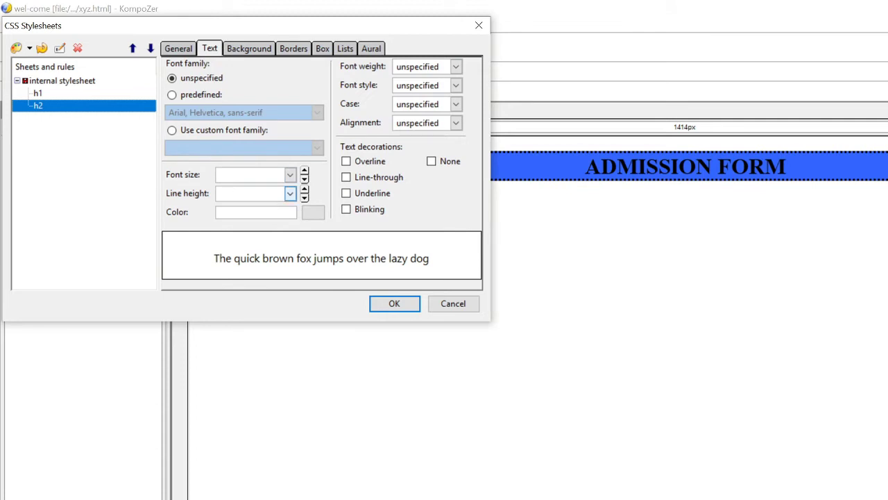
pyautogui.click(290, 194)
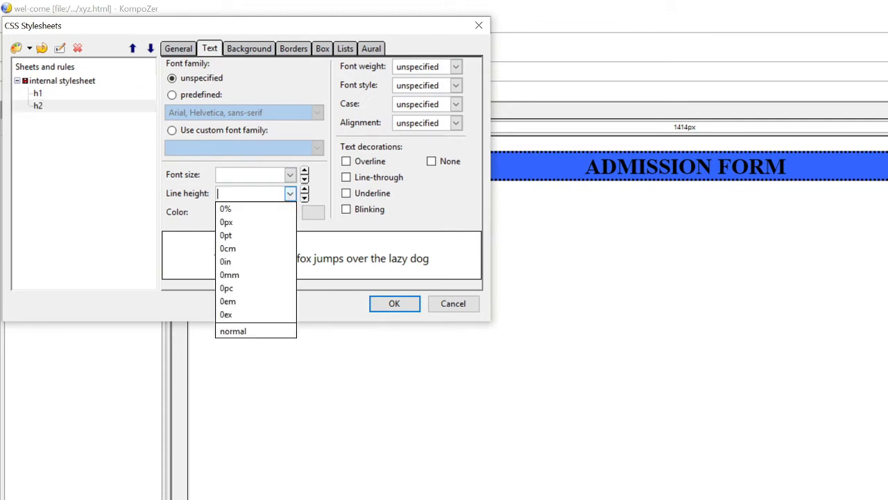
pyautogui.click(183, 170)
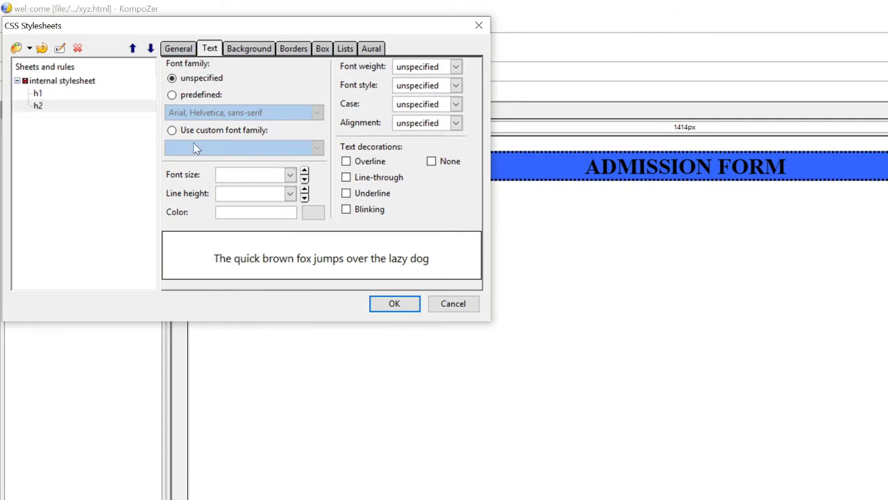
pyautogui.click(174, 131)
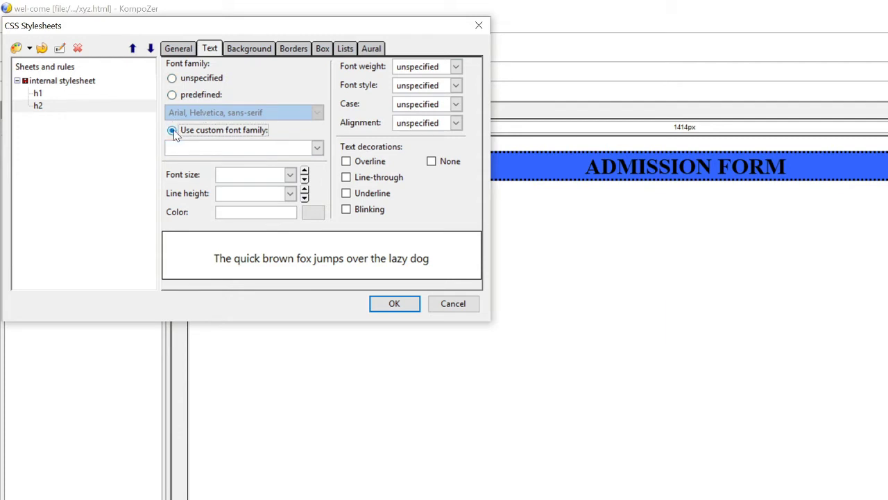
pyautogui.click(317, 149)
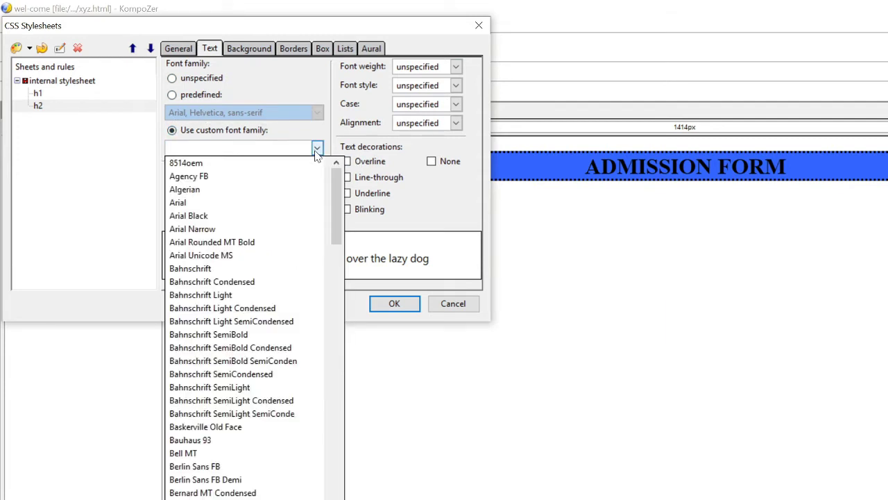
pyautogui.click(212, 201)
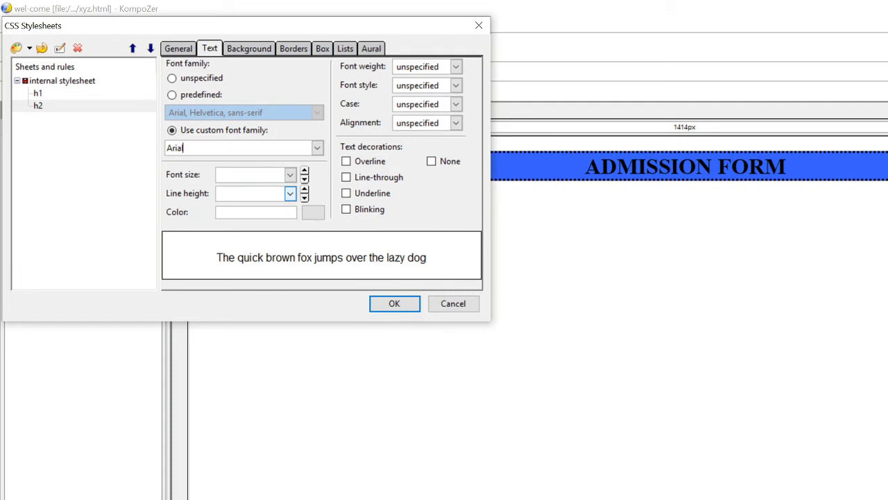
pyautogui.click(313, 212)
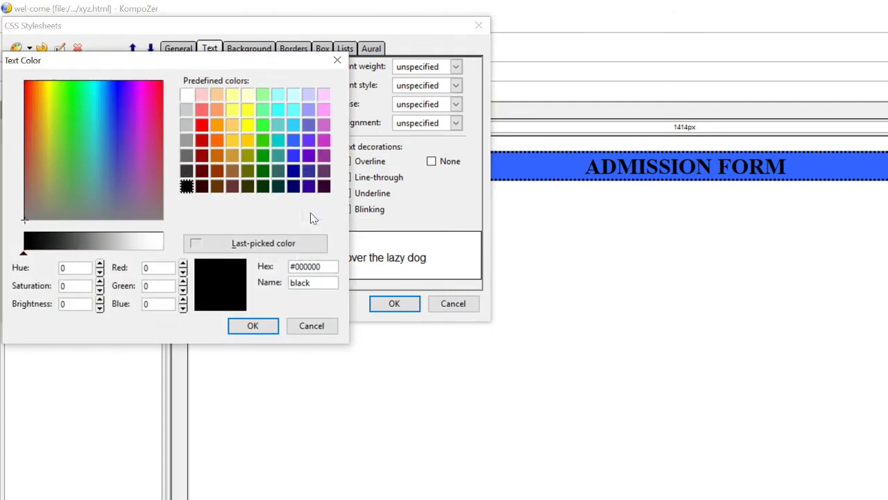
pyautogui.click(201, 126)
pyautogui.click(251, 327)
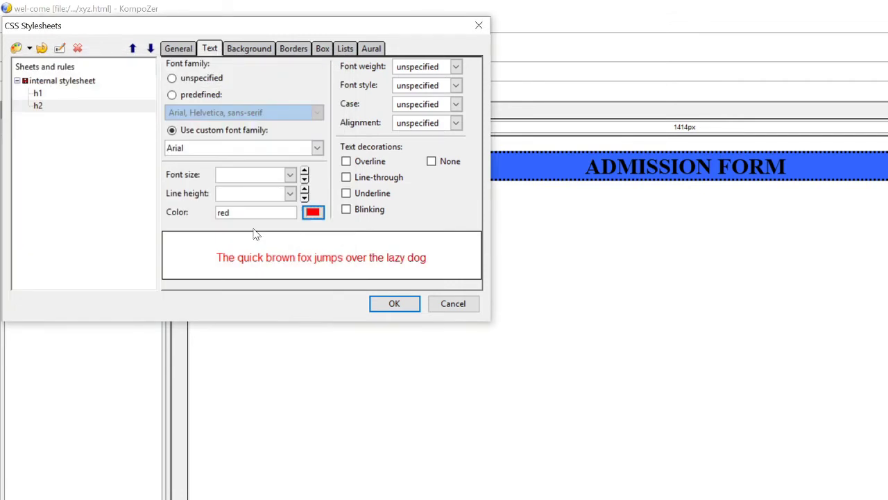
# Set the h2 rule's font style to Italic, case to No change and alignment to Left, and apply the stylesheet.
pyautogui.click(455, 105)
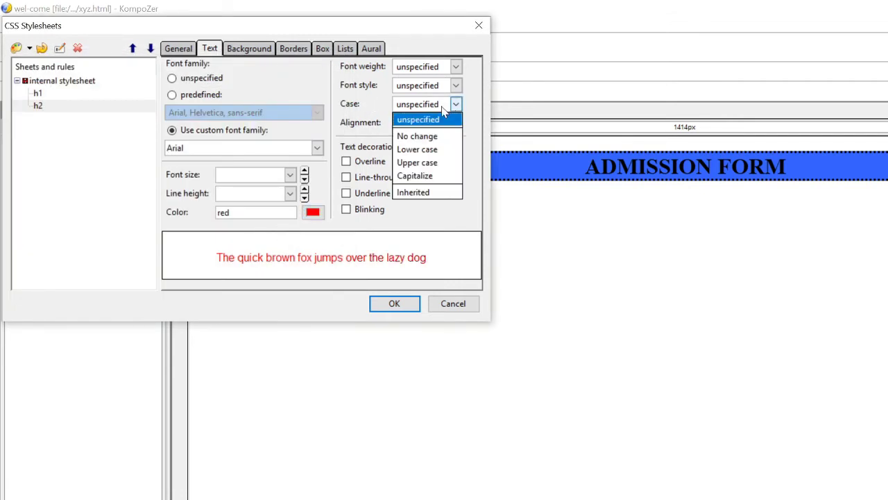
pyautogui.click(416, 162)
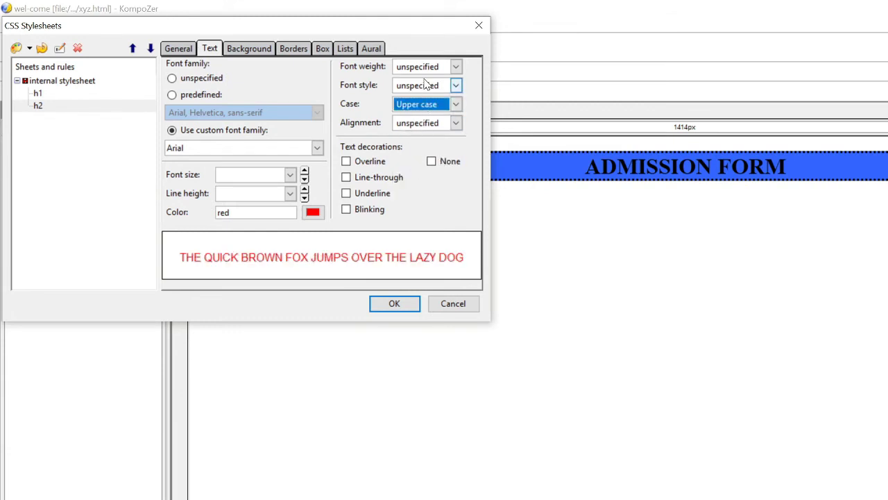
pyautogui.click(417, 86)
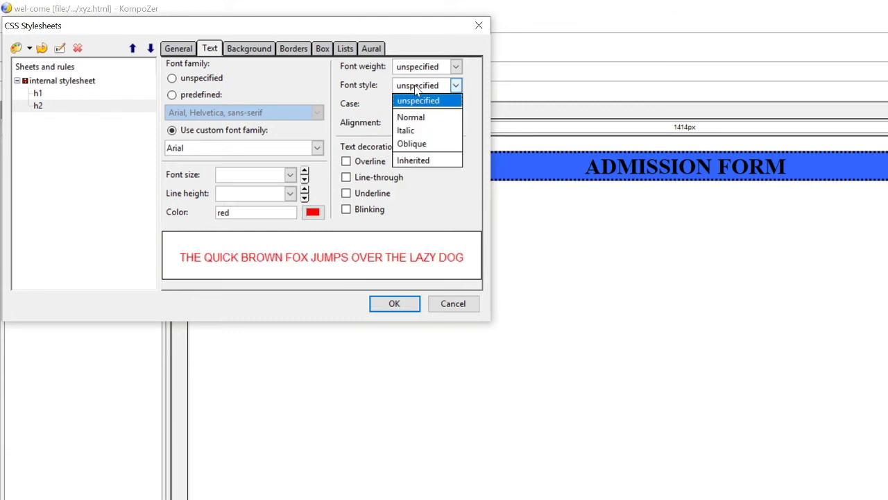
pyautogui.click(413, 132)
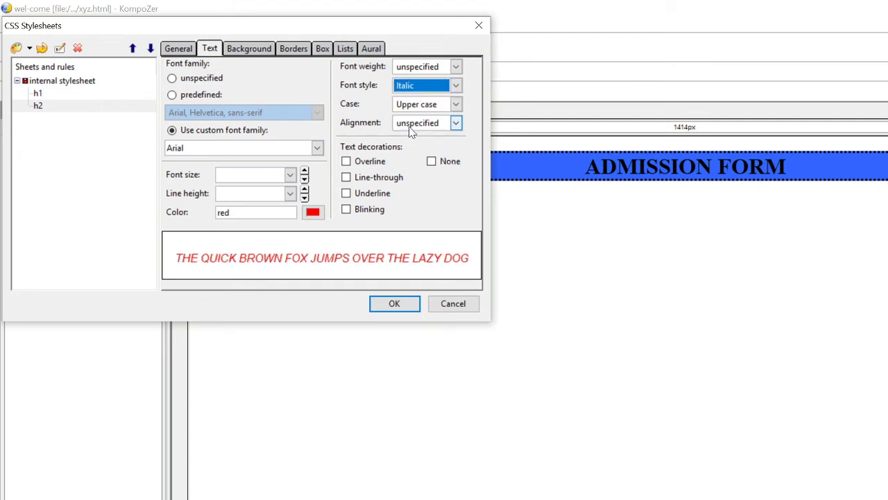
pyautogui.click(431, 111)
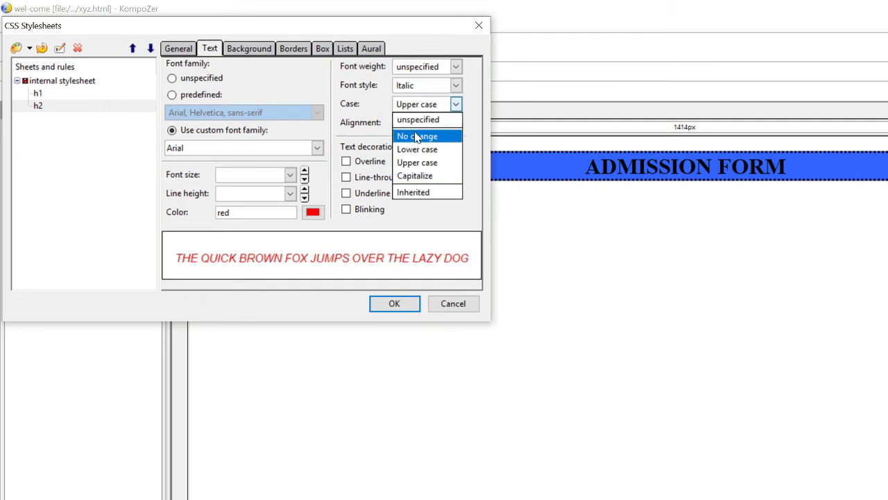
pyautogui.click(416, 138)
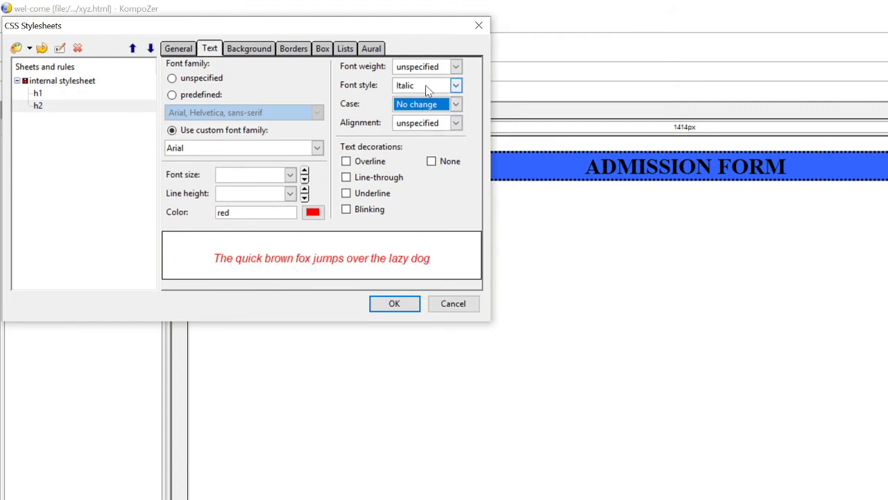
pyautogui.click(435, 123)
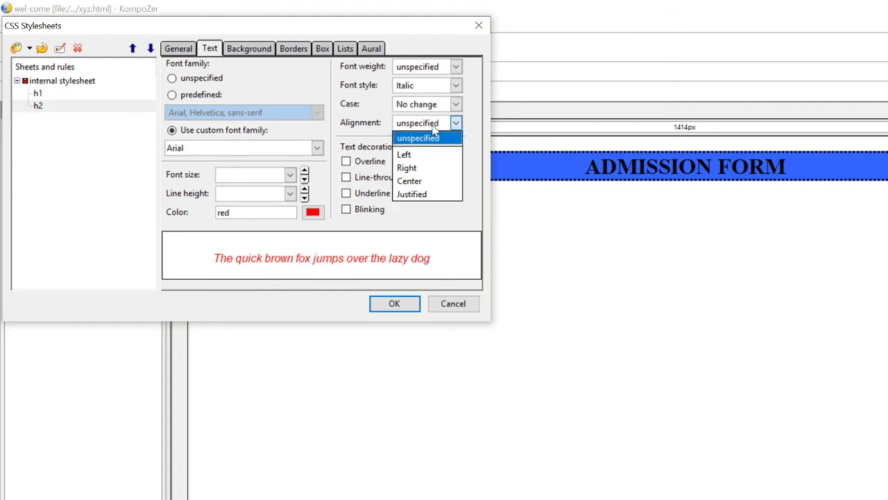
pyautogui.click(419, 155)
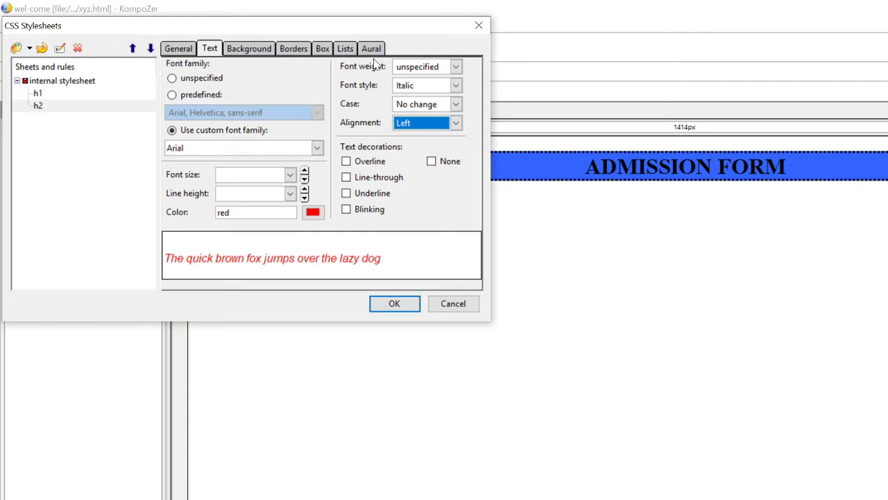
pyautogui.click(400, 306)
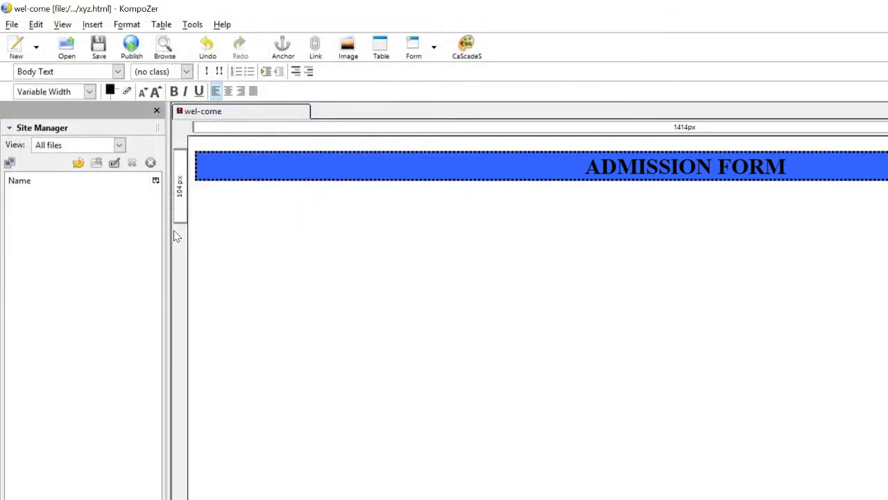
# Add a Heading 2 line reading "Personal Information" below the ADMISSION FORM heading, with the body text label "Name:" underneath.
pyautogui.click(117, 72)
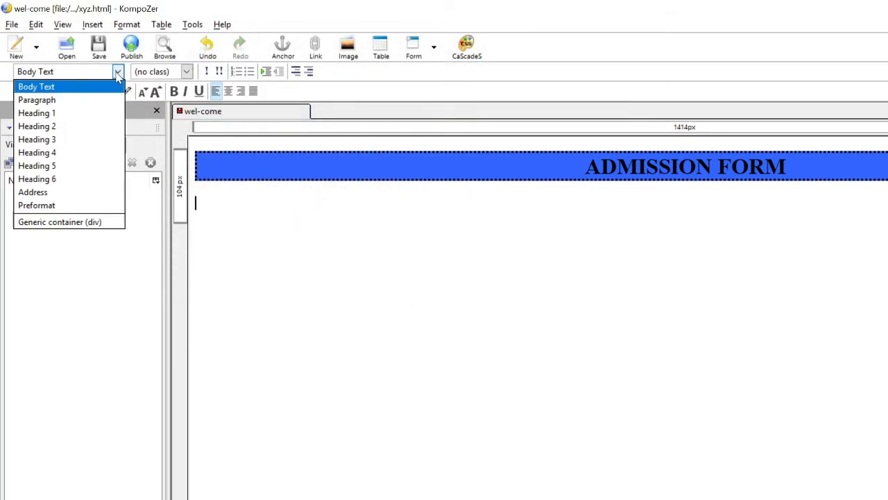
pyautogui.click(80, 130)
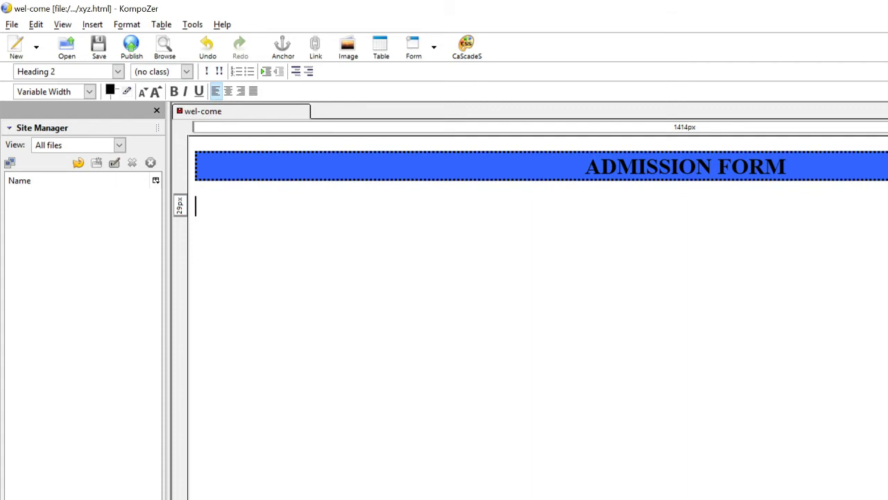
pyautogui.write('Personal In')
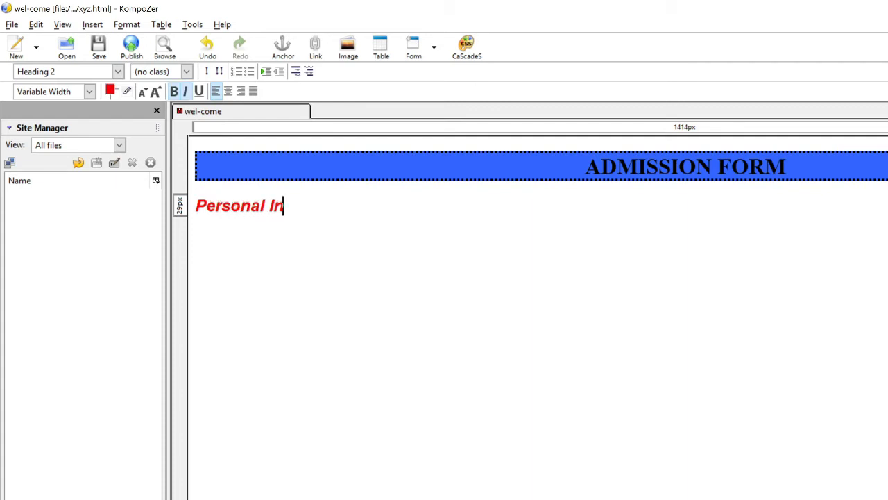
pyautogui.write('formation')
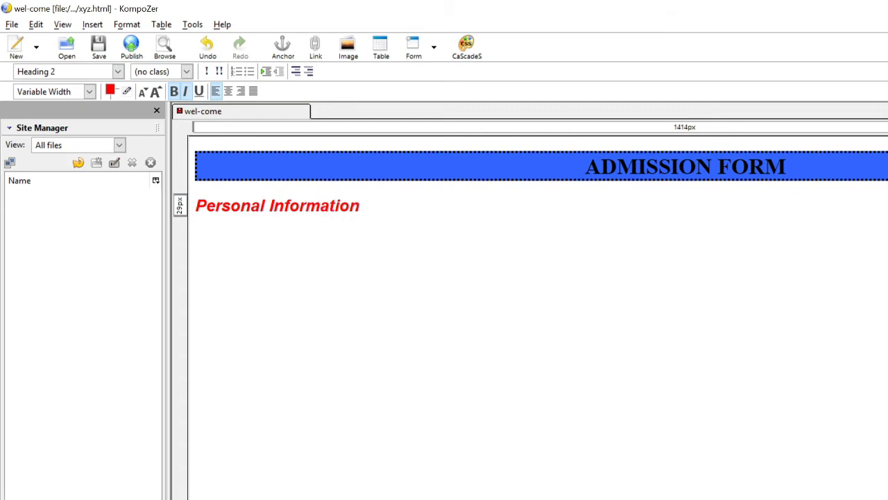
pyautogui.press('Return')
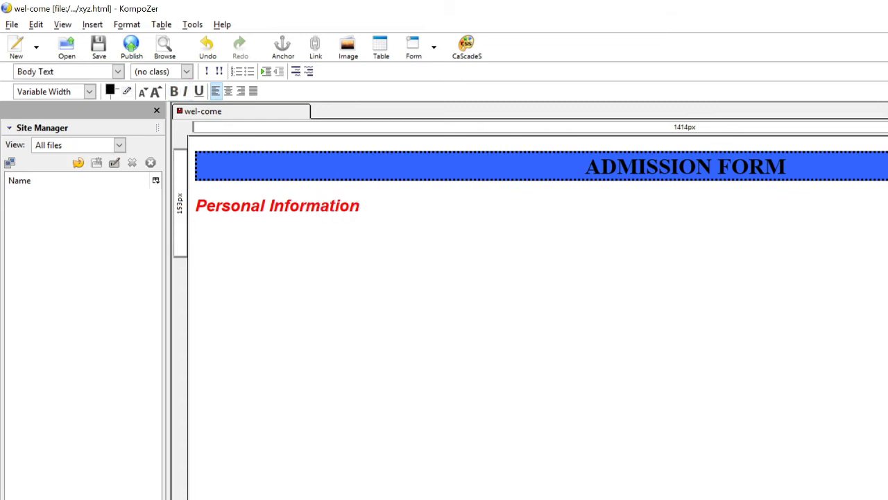
pyautogui.write('Name')
pyautogui.click(92, 27)
pyautogui.moveTo(111, 67)
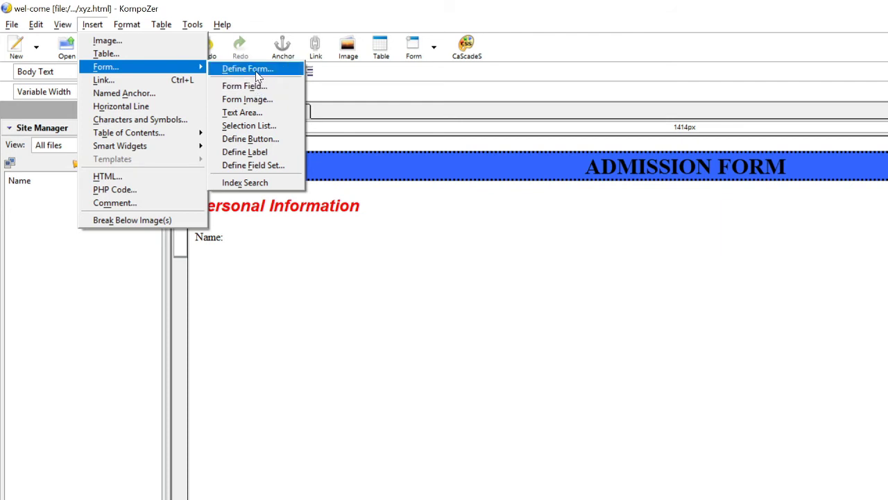
pyautogui.click(254, 236)
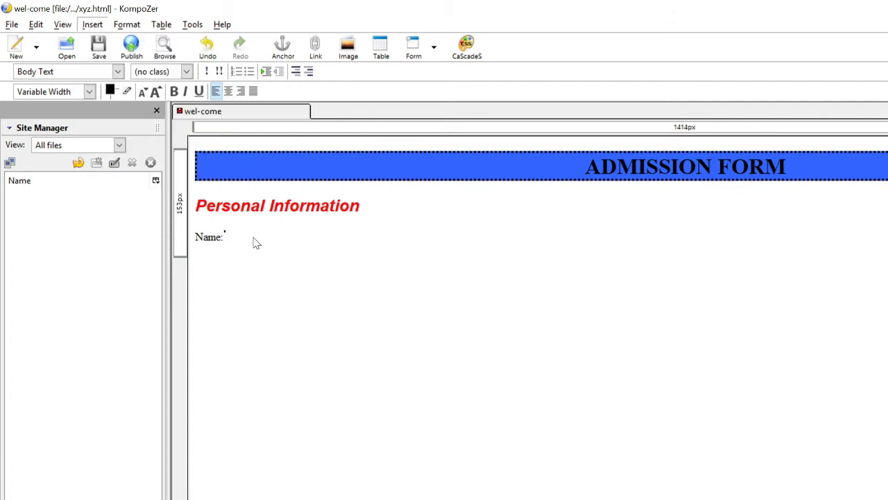
# Define a form at the ADMISSION FORM heading with the name frm, action URL ram.html and method GET.
pyautogui.click(193, 168)
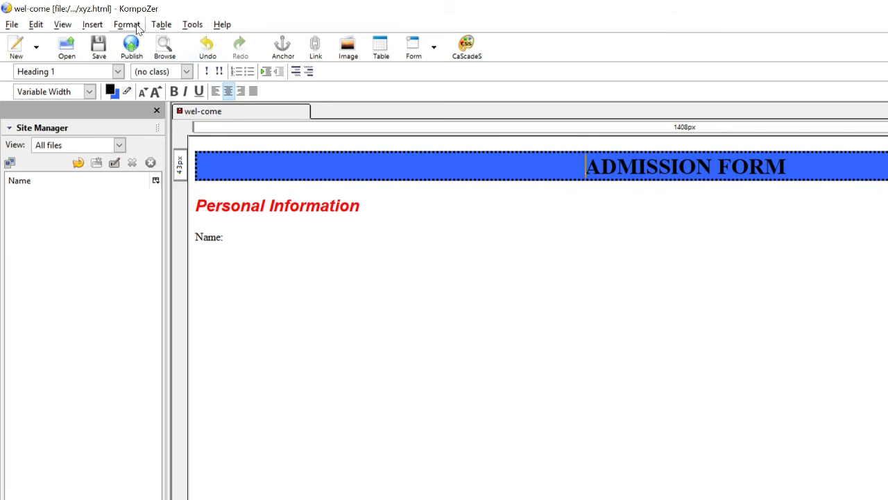
pyautogui.click(93, 28)
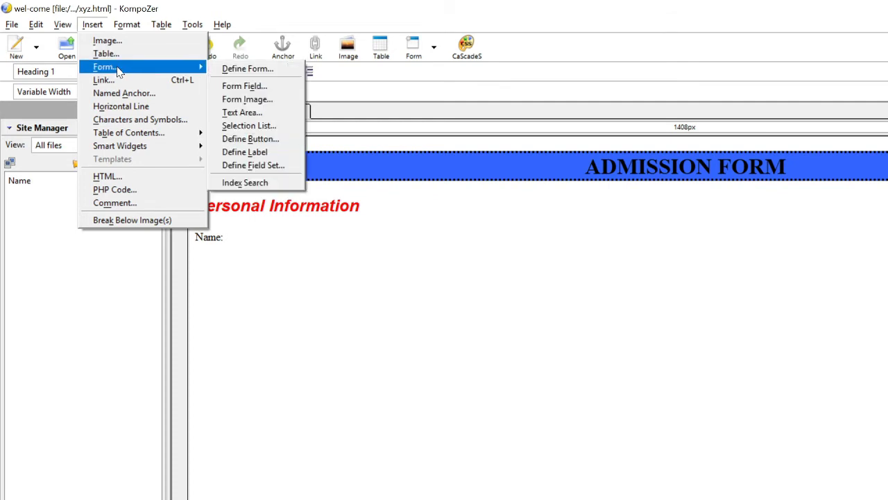
pyautogui.click(226, 72)
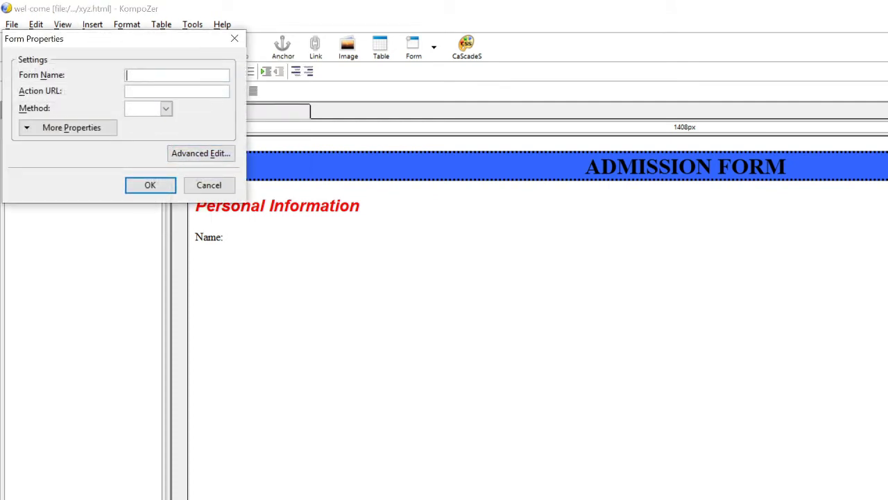
pyautogui.write('frm')
pyautogui.press('Tab')
pyautogui.click(166, 108)
pyautogui.click(154, 124)
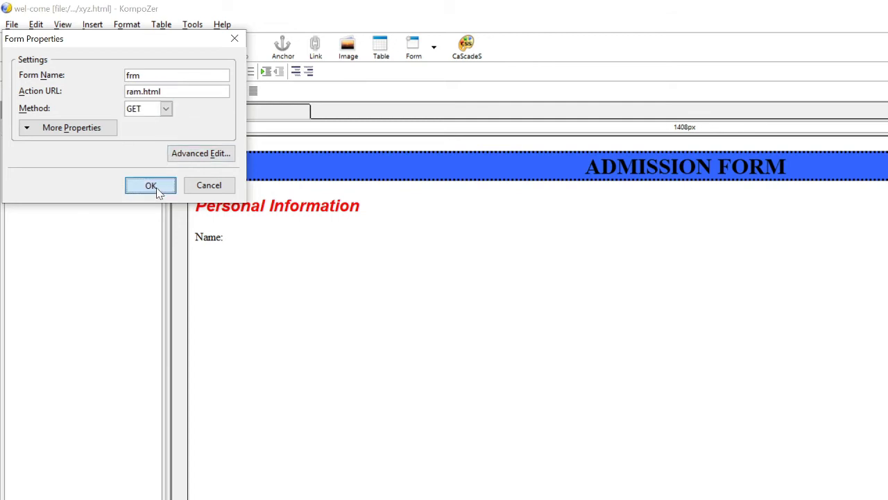
pyautogui.click(156, 187)
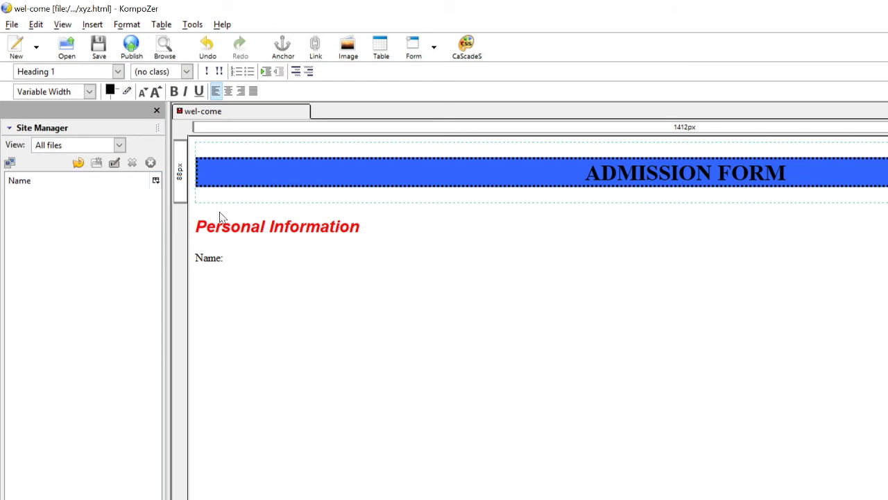
# Copy the Personal Information heading and the Name: line below the form, and delete them from that place.
pyautogui.moveTo(196, 228); pyautogui.dragTo(236, 246)
pyautogui.hotkey('ctrl', 'c')
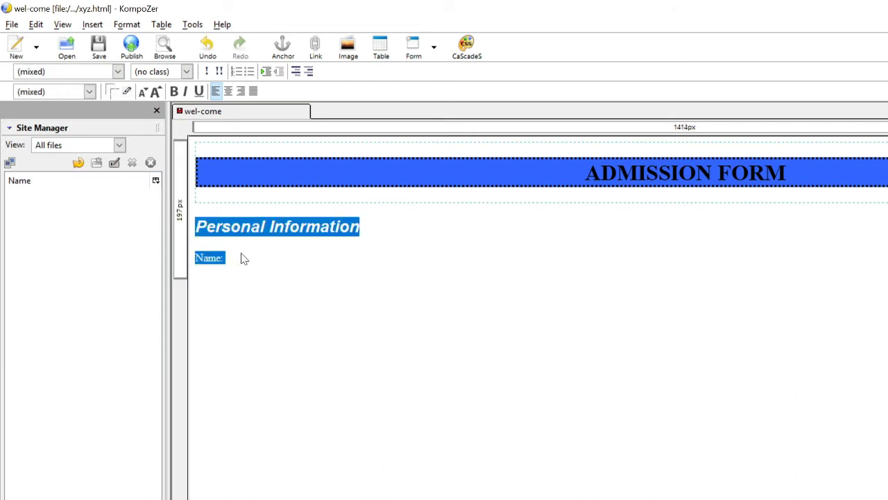
pyautogui.press('Delete')
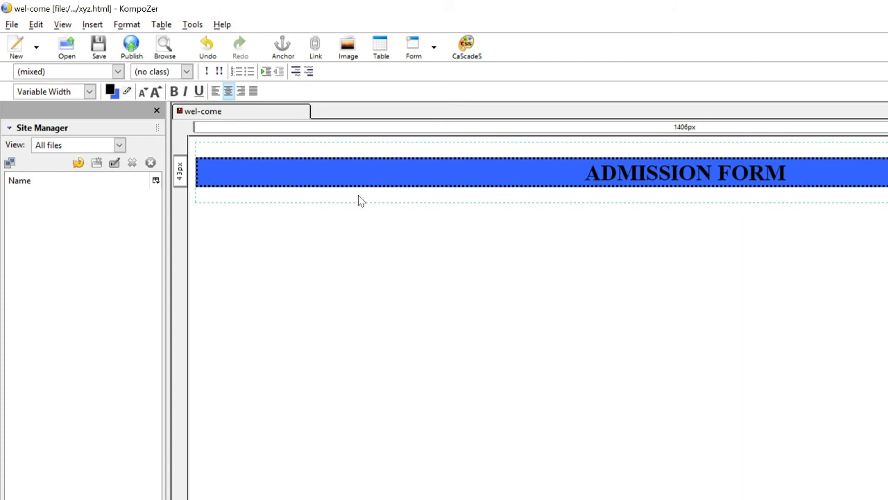
# Add a run of blank body text lines inside the form below the ADMISSION FORM heading and paste the copied content at their start.
pyautogui.press('Right')
pyautogui.press('Down')
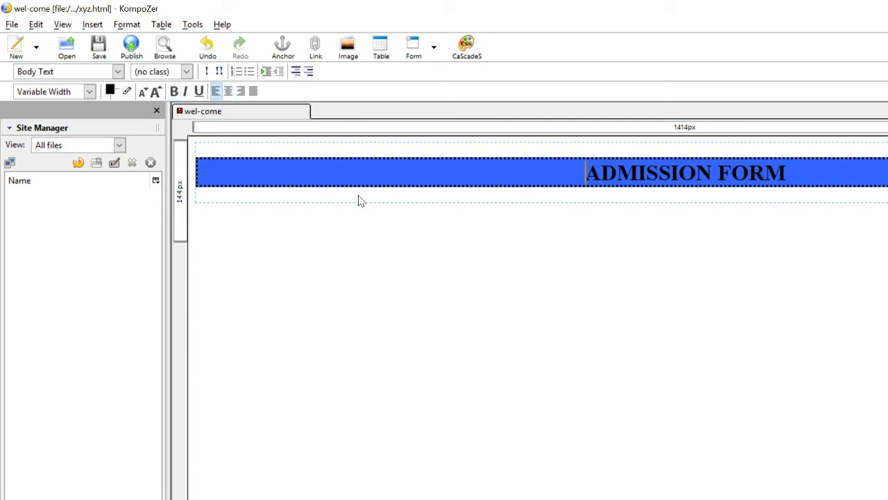
pyautogui.press('Up')
pyautogui.press('Right')
pyautogui.press('Right')
pyautogui.press('Right')
pyautogui.press('Right')
pyautogui.press('Right')
pyautogui.press('Right')
pyautogui.press('Right')
pyautogui.press('Right')
pyautogui.press('Right')
pyautogui.press('Right')
pyautogui.press('Right')
pyautogui.press('Right')
pyautogui.press('Right')
pyautogui.press('Right')
pyautogui.press('Return')
pyautogui.press('Return')
pyautogui.press('Return')
pyautogui.press('Return')
pyautogui.press('Return')
pyautogui.press('Return')
pyautogui.press('Return')
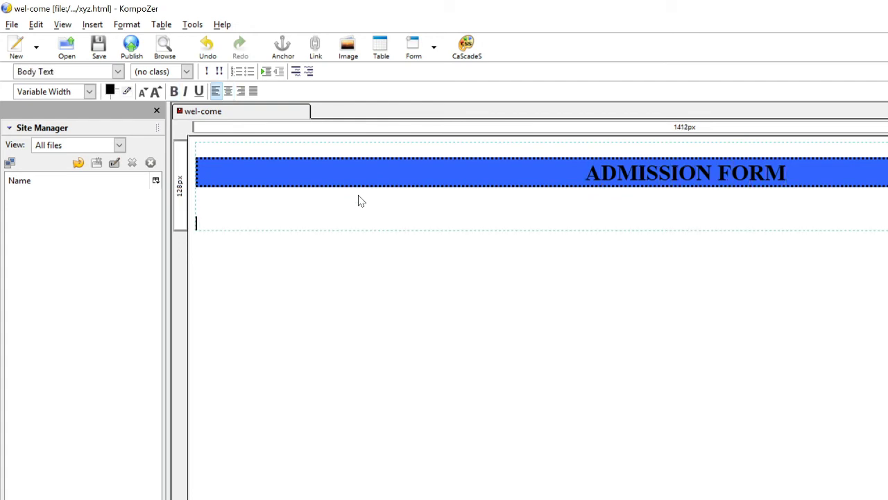
pyautogui.press('Return')
pyautogui.press('Return')
pyautogui.press('Return')
pyautogui.press('Return')
pyautogui.press('Return')
pyautogui.press('Return')
pyautogui.press('Return')
pyautogui.press('Return')
pyautogui.press('Return')
pyautogui.press('Return')
pyautogui.press('Return')
pyautogui.press('Return')
pyautogui.press('Return')
pyautogui.press('Return')
pyautogui.press('Return')
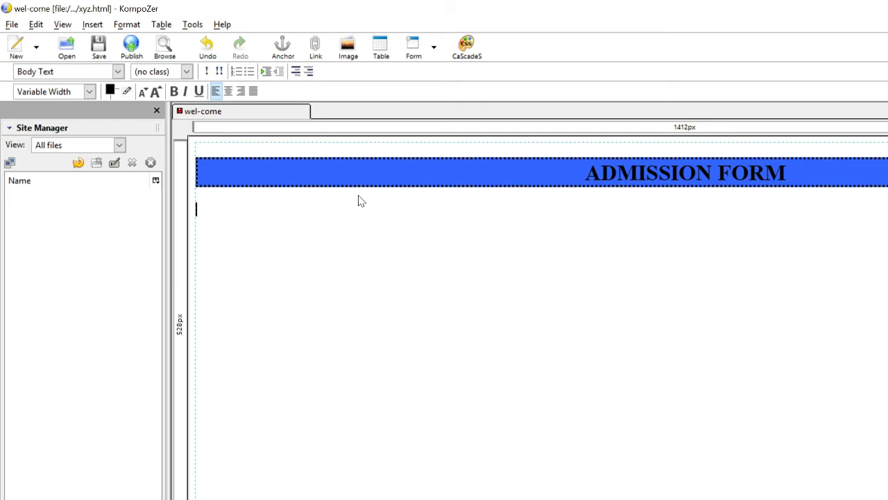
pyautogui.hotkey('ctrl', 'v')
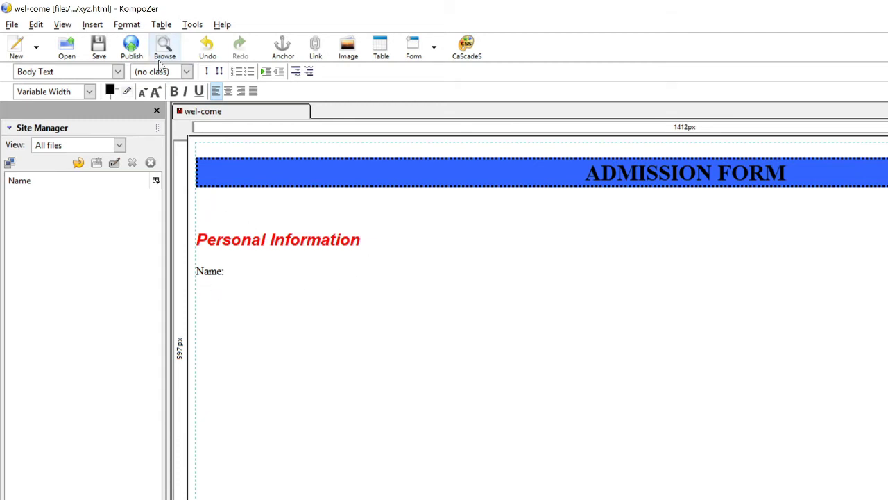
# Insert a Text form field named "name" after the Name: label.
pyautogui.click(104, 28)
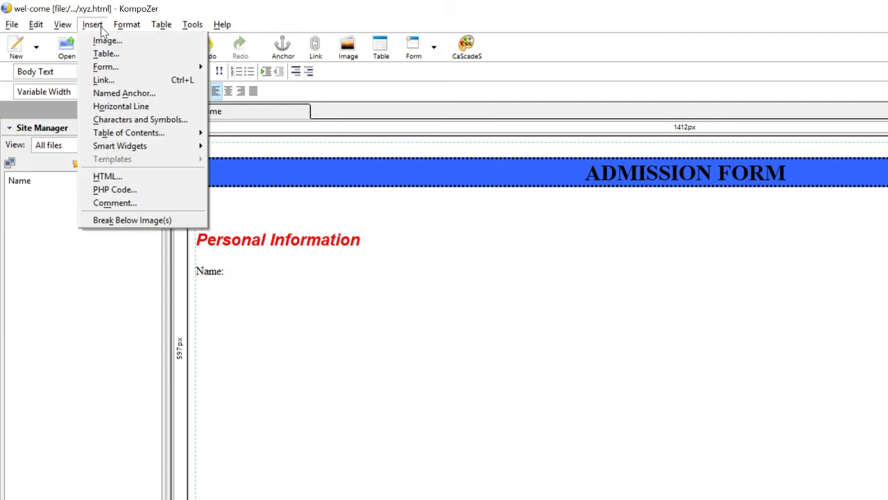
pyautogui.moveTo(108, 70)
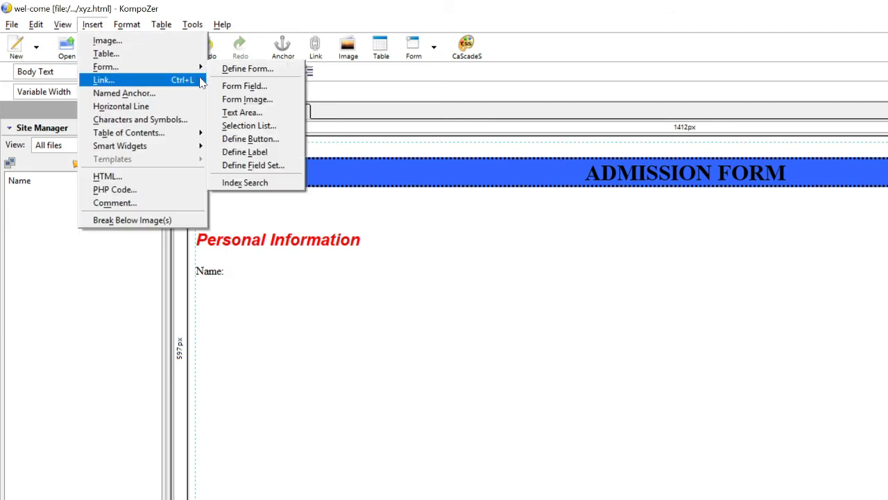
pyautogui.click(236, 87)
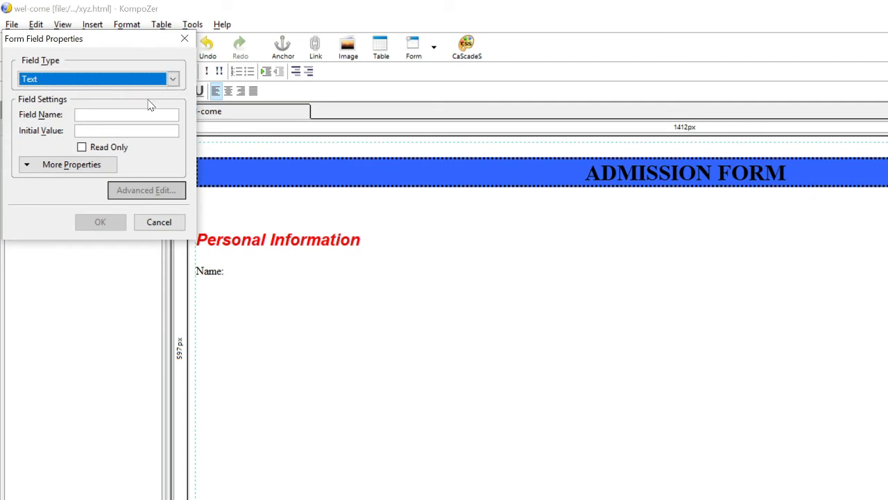
pyautogui.click(126, 114)
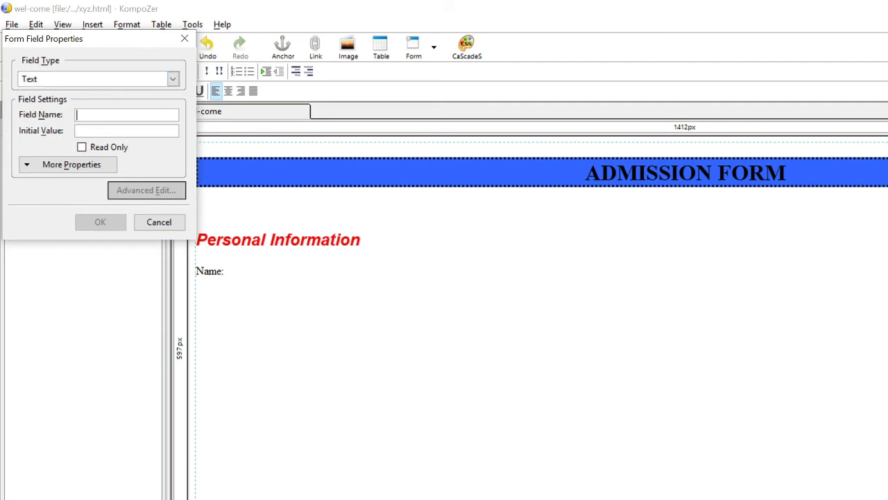
pyautogui.write('name')
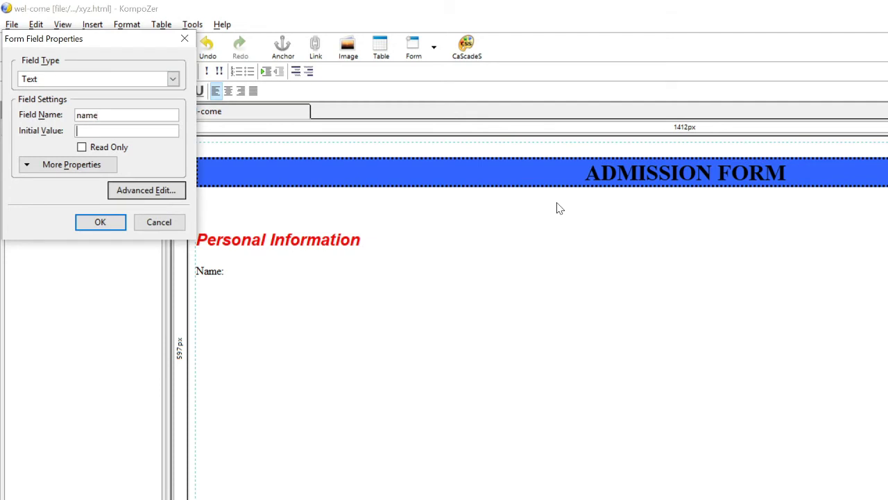
pyautogui.click(118, 226)
# Add the label "Age:" on a new line below the Name: field.
pyautogui.press('Return')
pyautogui.write('ag')
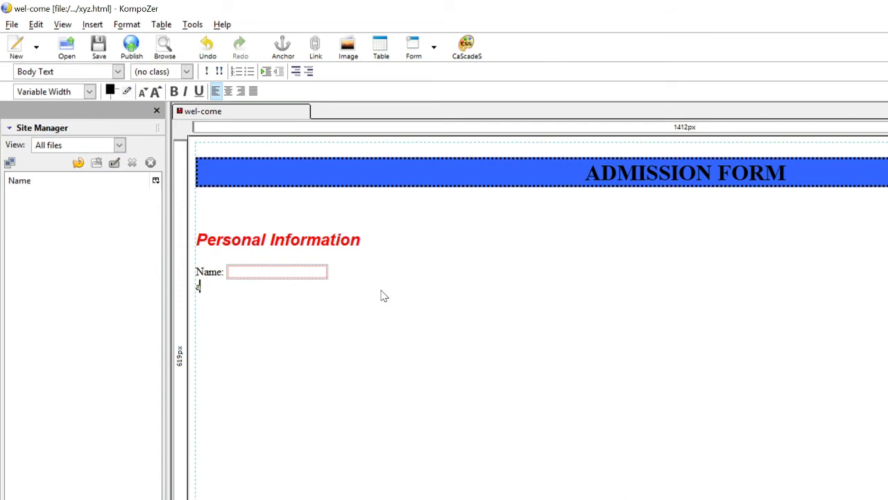
pyautogui.press('BackSpace')
pyautogui.press('BackSpace')
pyautogui.write('Age:')
# Insert a Text form field named "age" after the Age: label.
pyautogui.click(93, 24)
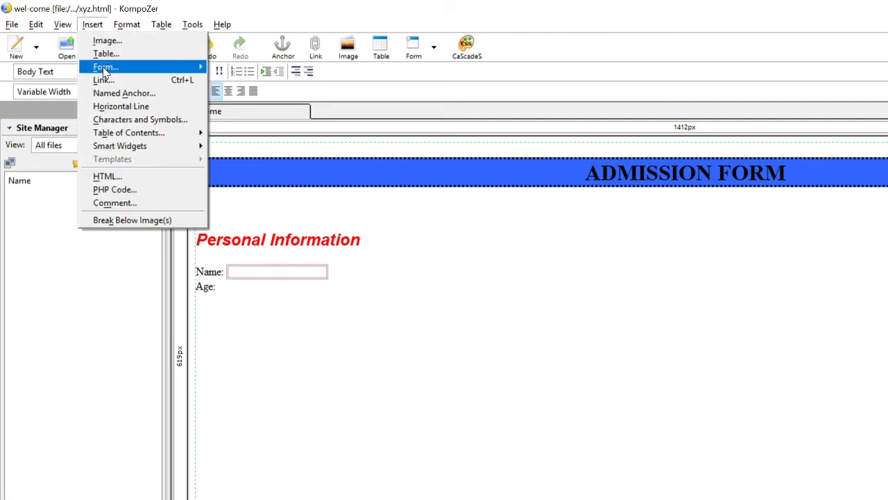
pyautogui.moveTo(105, 73)
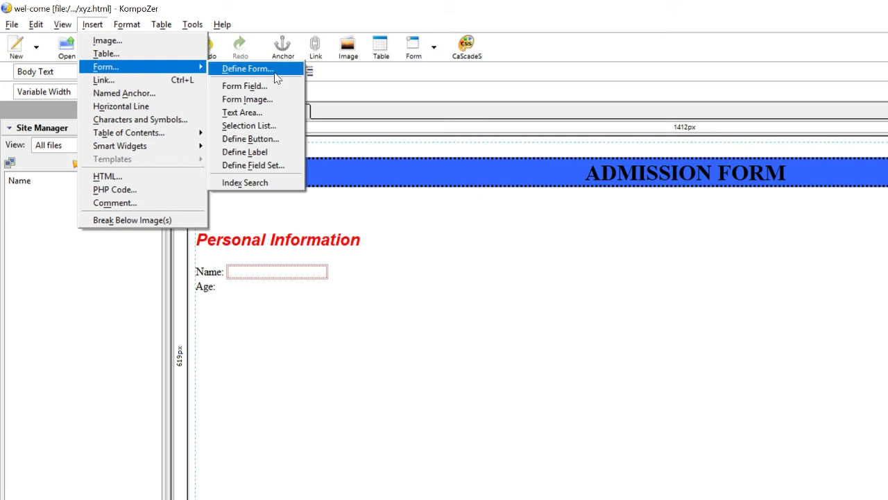
pyautogui.click(257, 86)
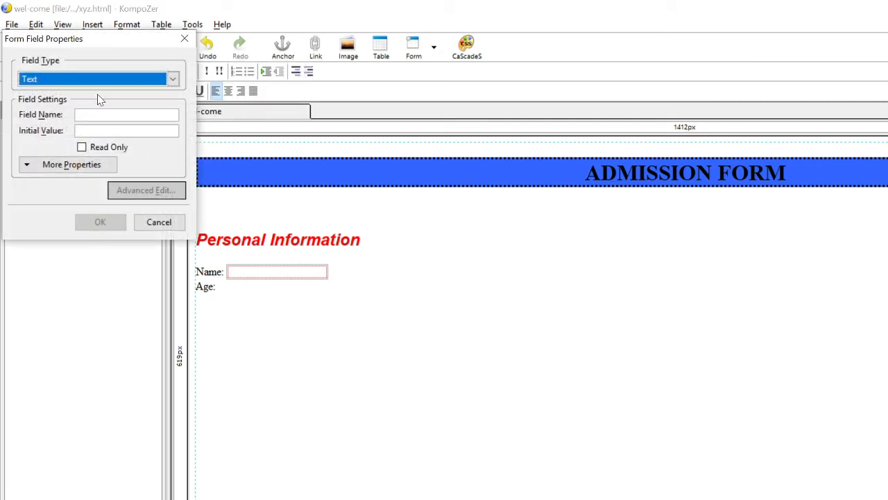
pyautogui.click(173, 80)
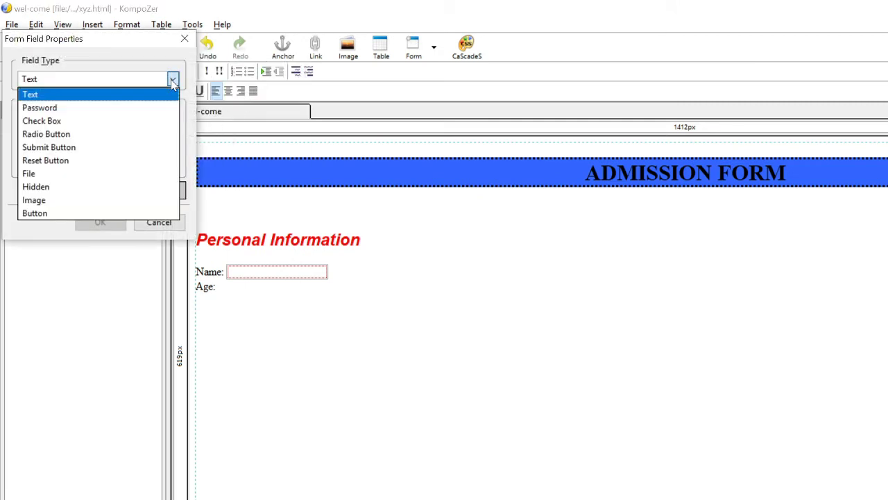
pyautogui.click(59, 97)
pyautogui.press('Tab')
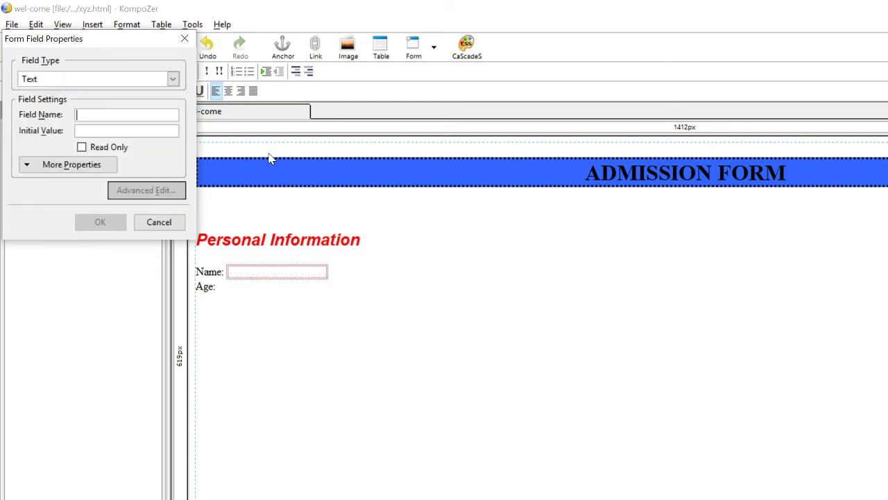
pyautogui.write('age')
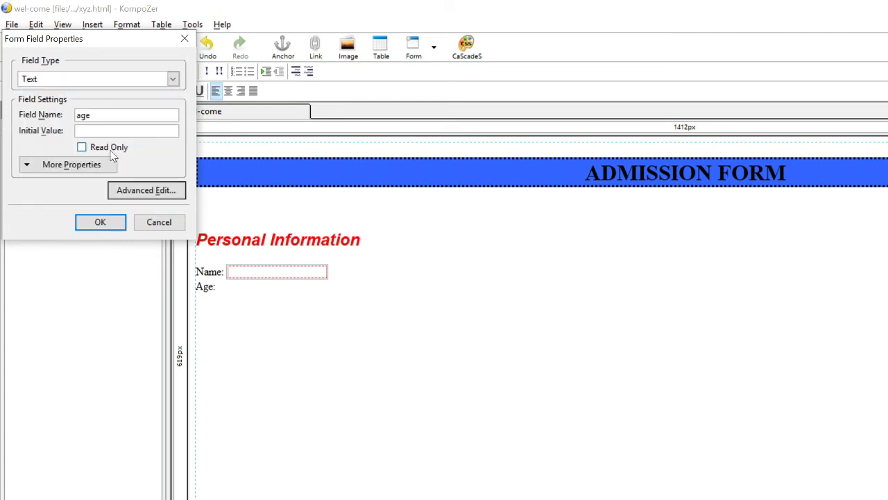
pyautogui.click(108, 225)
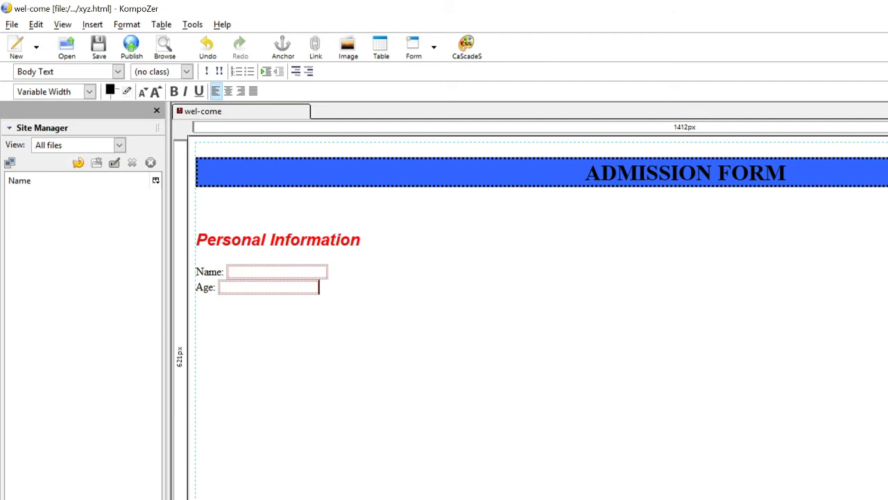
# Add size=5 to the age input in the HTML source, and select the age field back in the design view.
pyautogui.hotkey('ctrl', 'u')
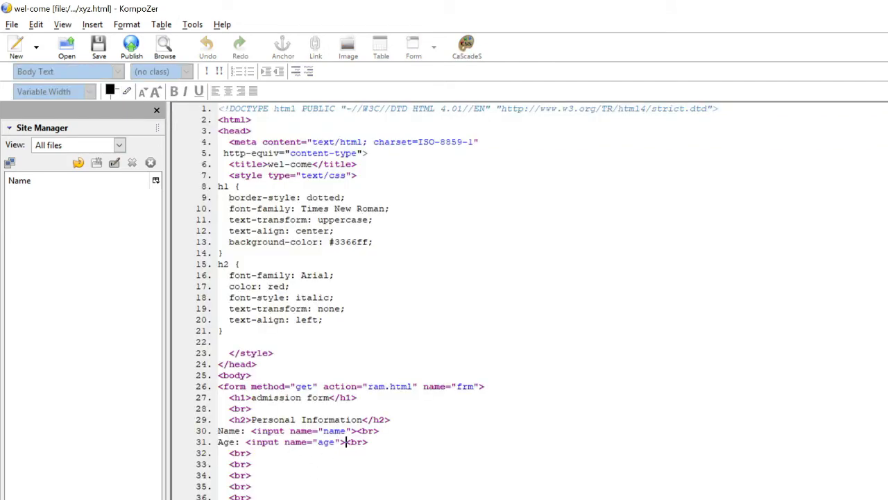
pyautogui.moveTo(252, 441); pyautogui.dragTo(345, 442)
pyautogui.click(341, 441)
pyautogui.write('size=5')
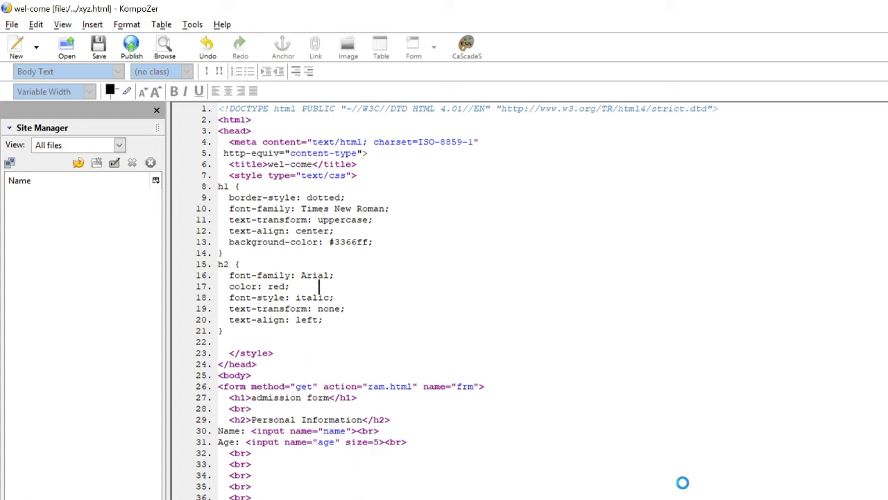
pyautogui.hotkey('ctrl', 'pageup')
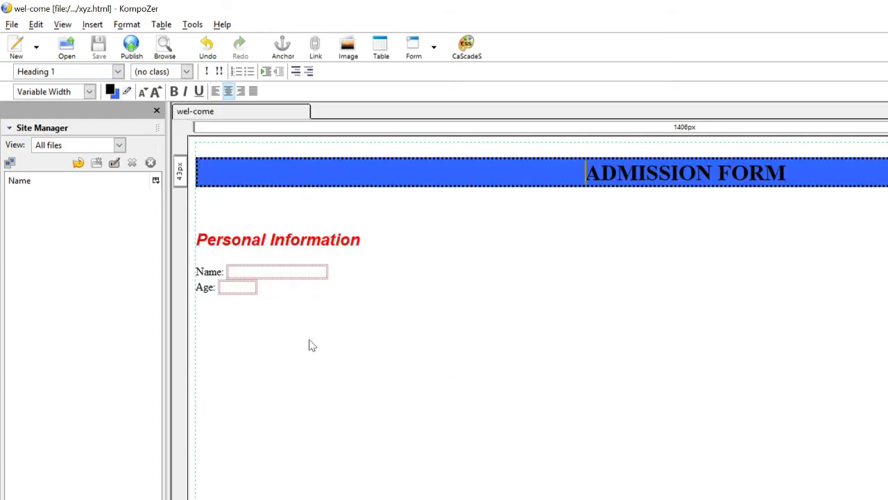
pyautogui.click(242, 292)
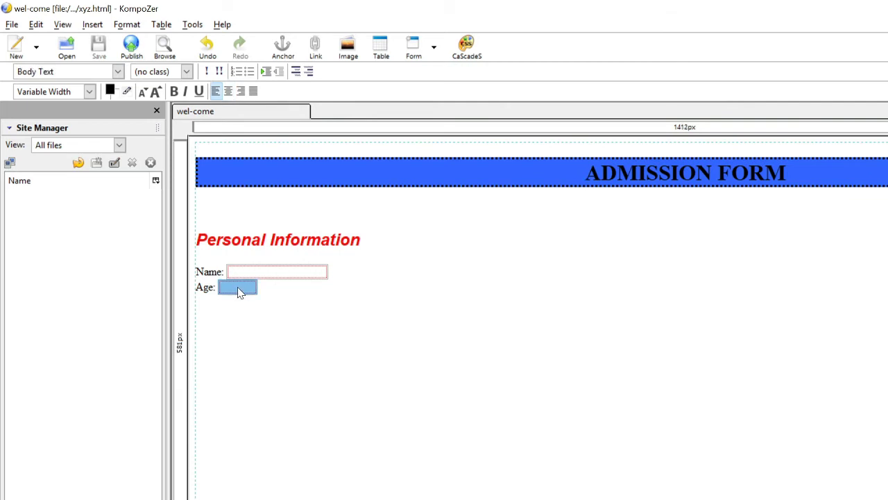
# Add a Heading 2 reading "Contact Information" a few lines below the Age field.
pyautogui.click(280, 298)
pyautogui.press('Return')
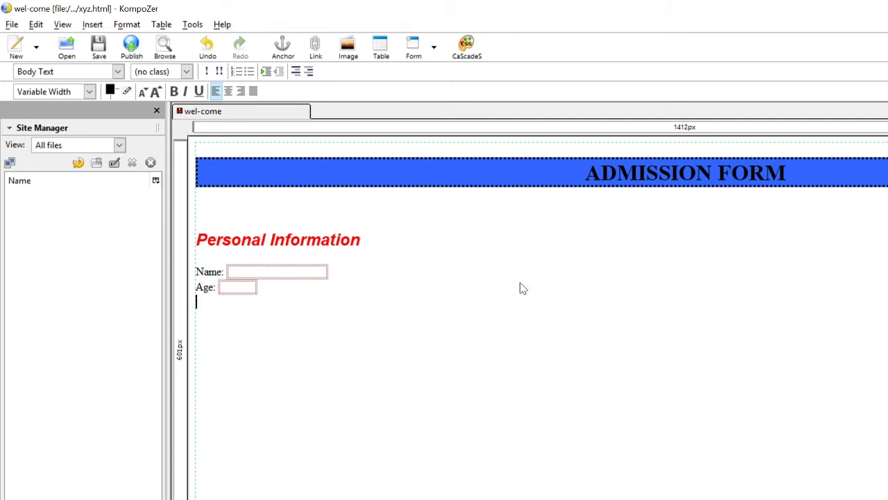
pyautogui.press('Return')
pyautogui.press('Return')
pyautogui.click(120, 73)
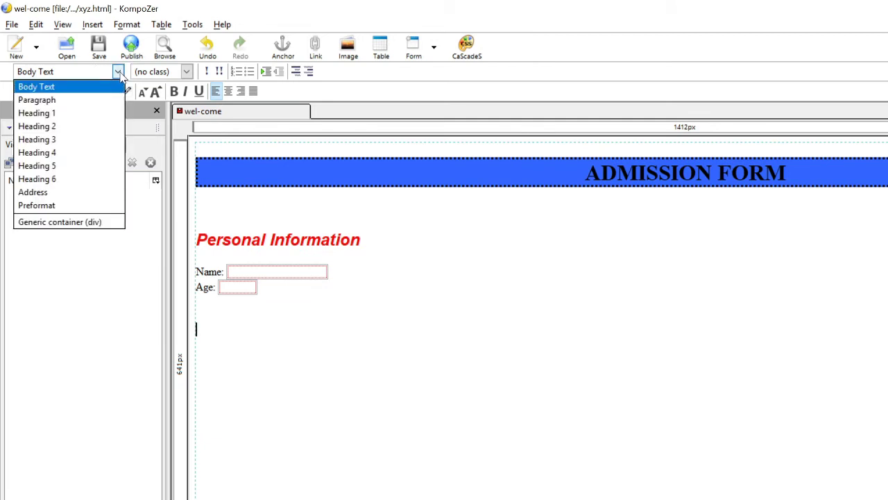
pyautogui.click(73, 127)
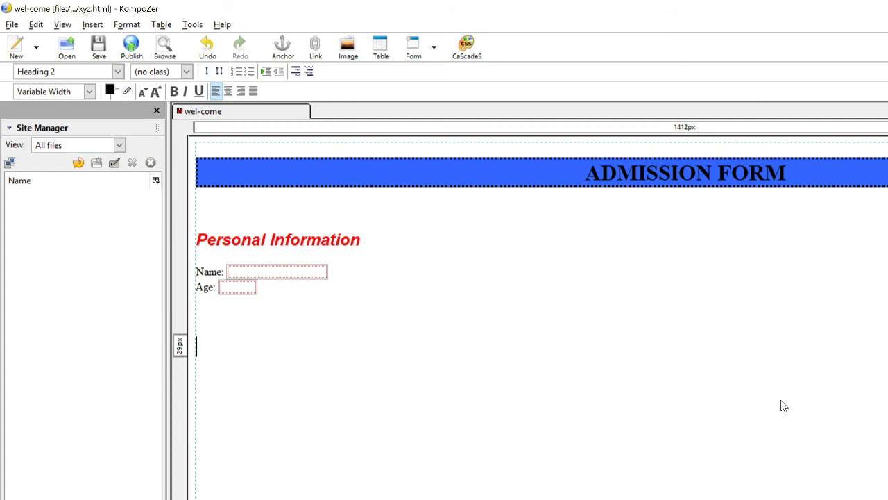
pyautogui.write('Contact')
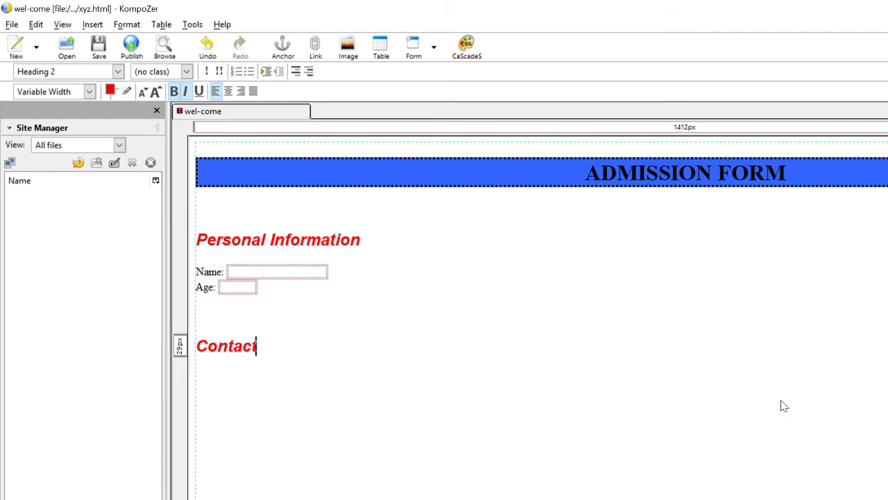
pyautogui.write(' Inform')
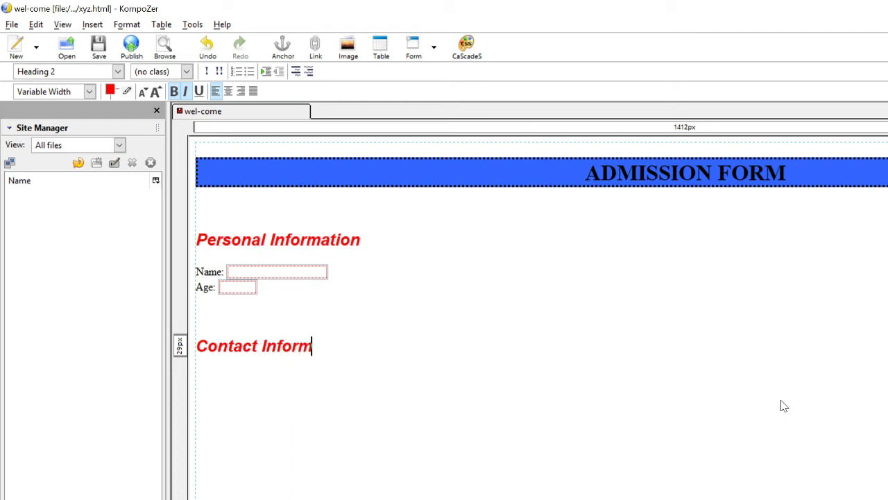
pyautogui.write('ation')
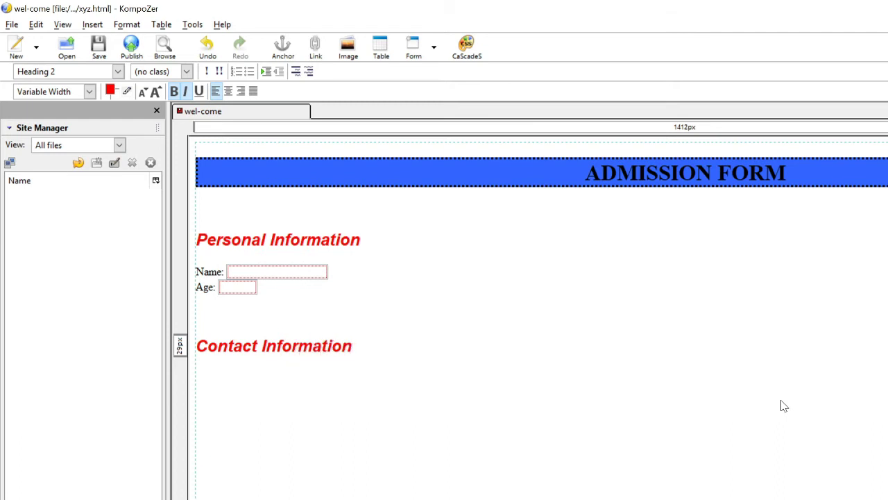
# Add the label "Mobile Number:" under the Contact Information heading and insert a Text form field named "mobile" after it.
pyautogui.press('Return')
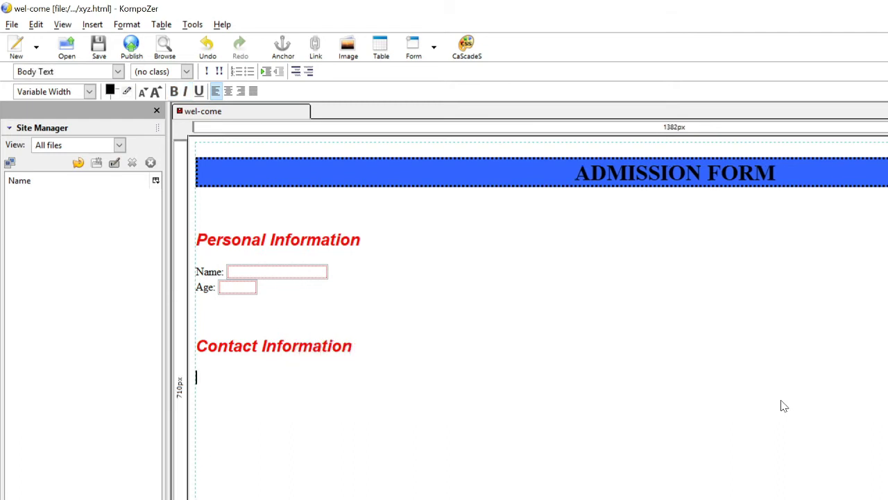
pyautogui.write('Mobile Number')
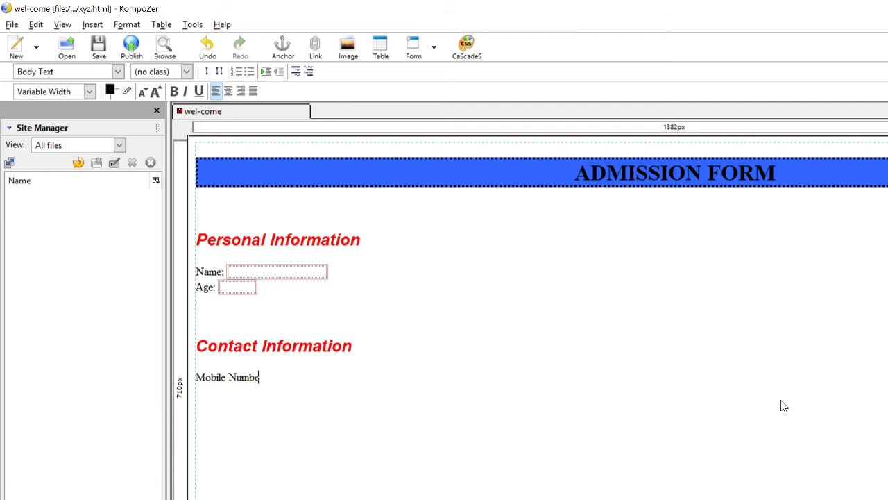
pyautogui.write(':')
pyautogui.click(92, 24)
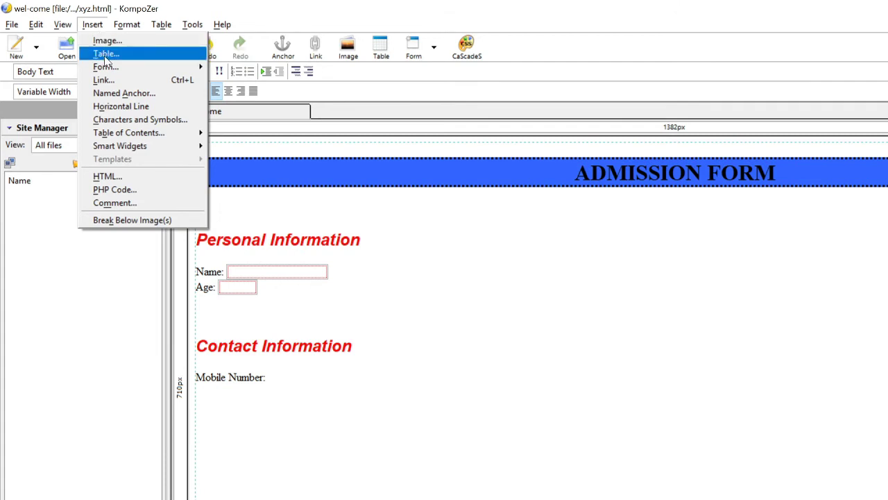
pyautogui.moveTo(105, 67)
pyautogui.click(269, 88)
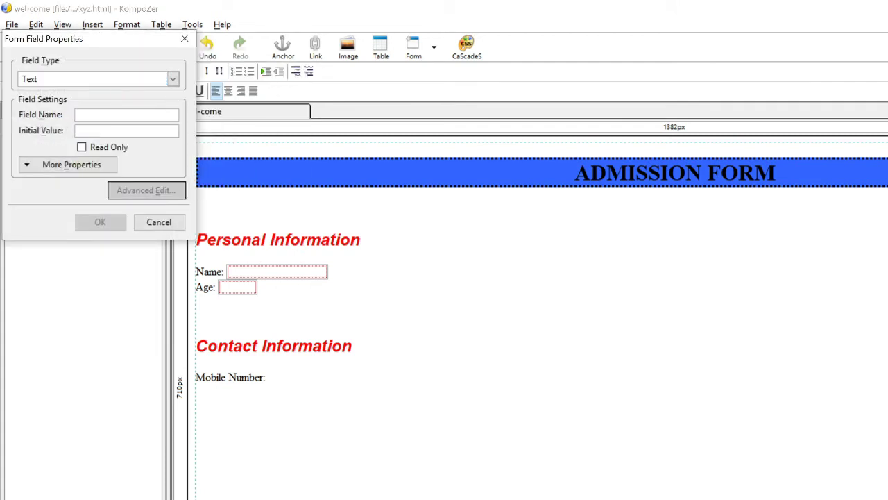
pyautogui.write('m')
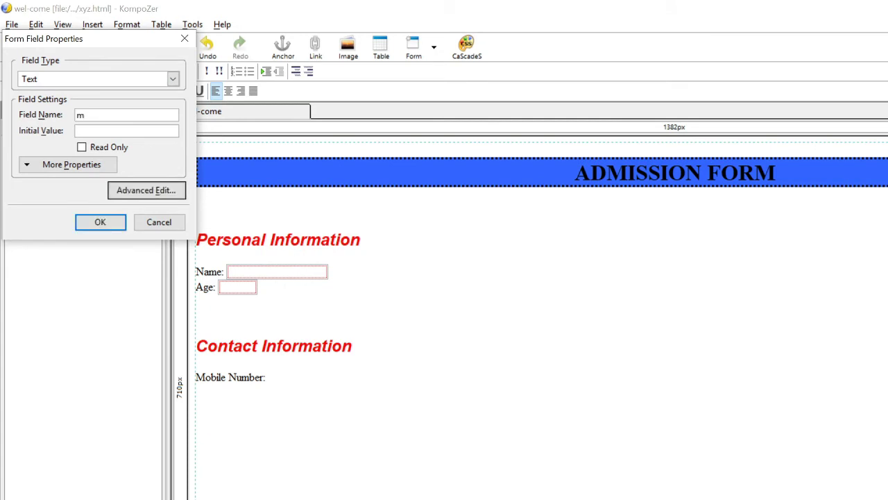
pyautogui.write('obile')
pyautogui.click(100, 226)
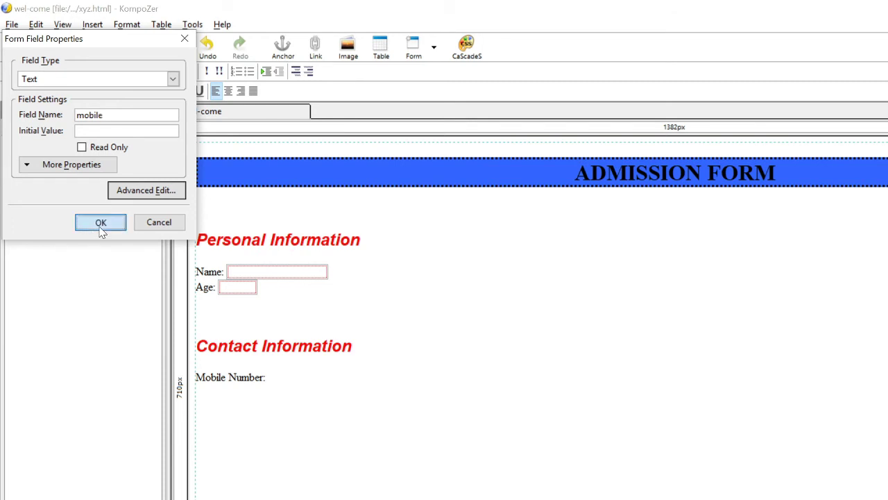
# Add the label "E-Mail:" on a new line below Mobile Number and insert a Text form field named "email" after it.
pyautogui.press('Return')
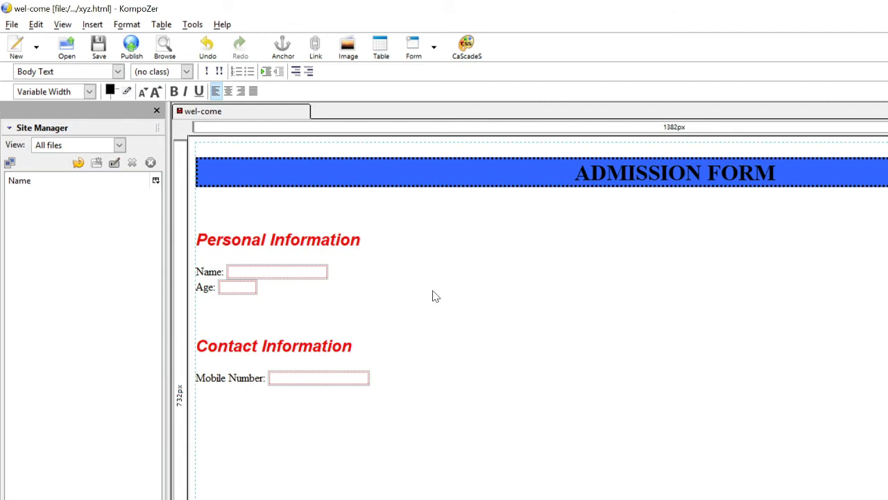
pyautogui.write('E-Mail:')
pyautogui.click(93, 26)
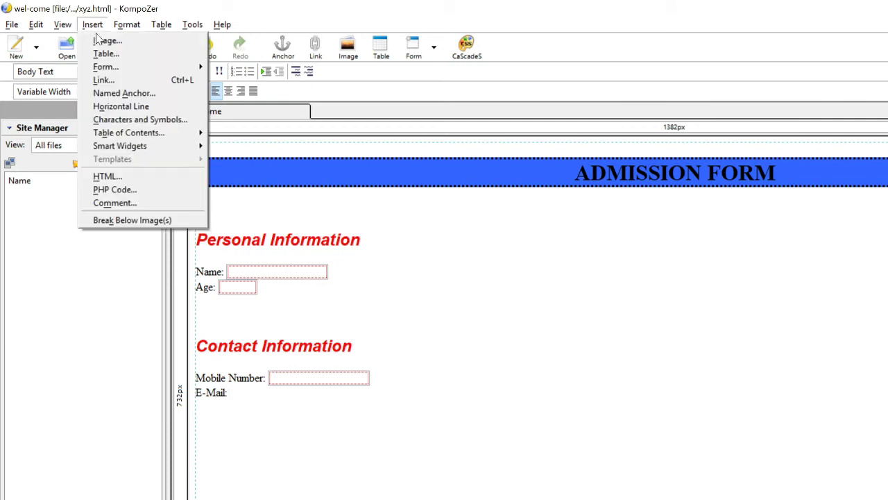
pyautogui.moveTo(103, 67)
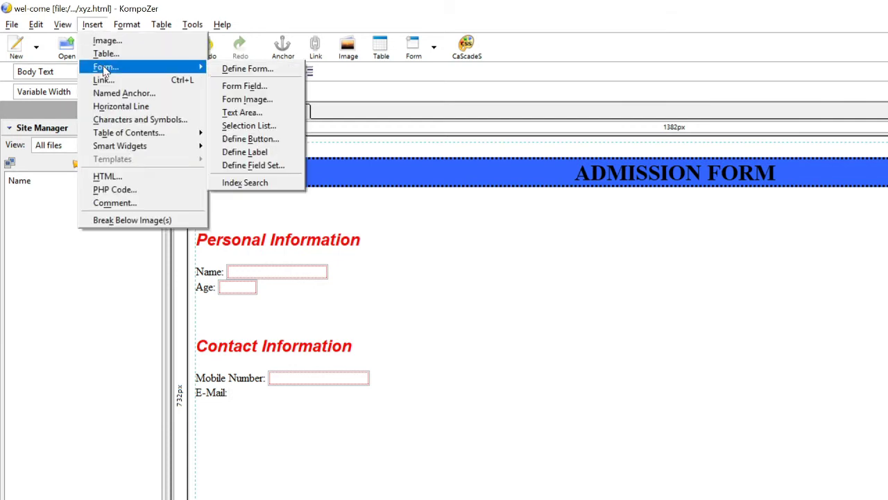
pyautogui.click(243, 87)
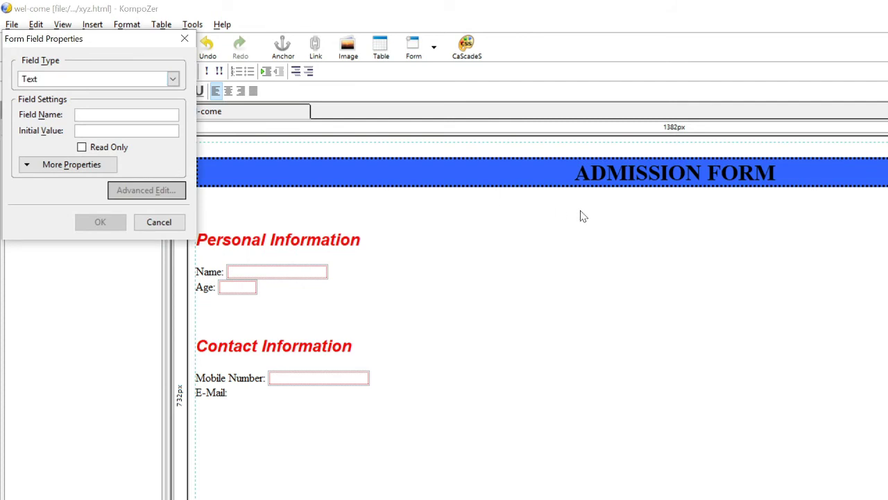
pyautogui.write('email')
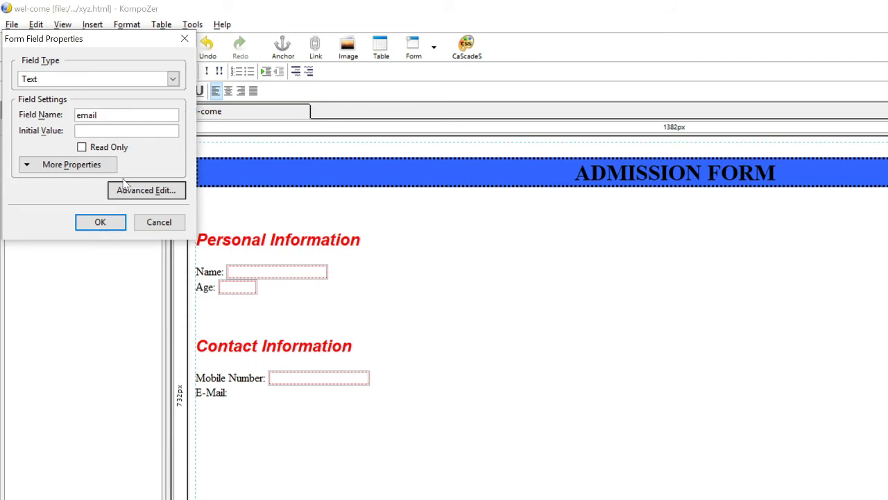
pyautogui.click(104, 224)
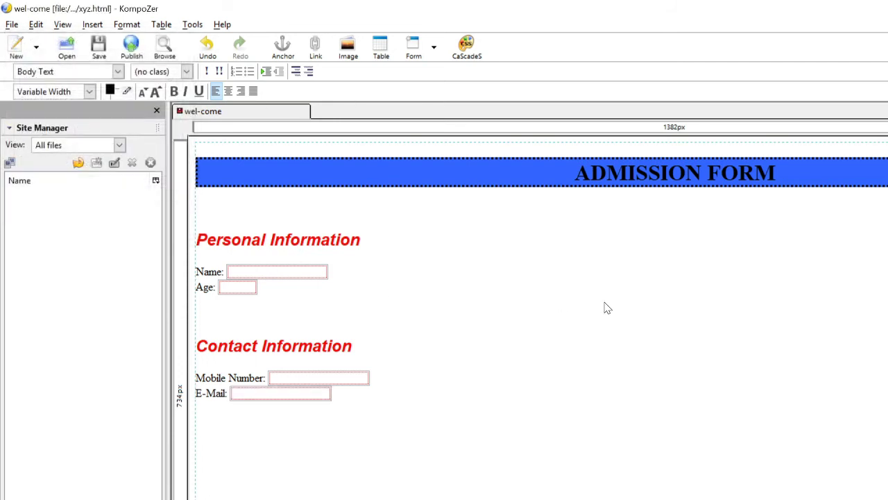
# Add the label "Res. Address:" on a new line below E-Mail and insert a Text form field named "add" after it.
pyautogui.press('Return')
pyautogui.write('R')
pyautogui.write('es')
pyautogui.write('. Add')
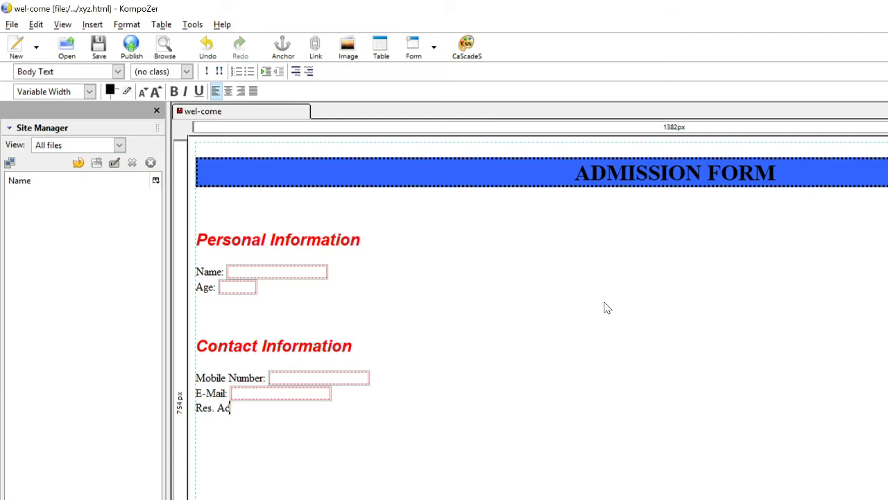
pyautogui.write('ress:')
pyautogui.click(92, 24)
pyautogui.moveTo(105, 70)
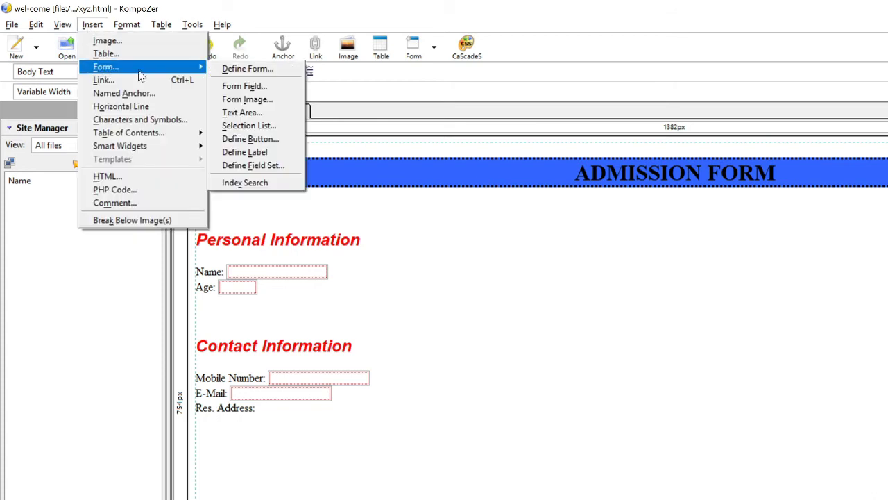
pyautogui.click(250, 87)
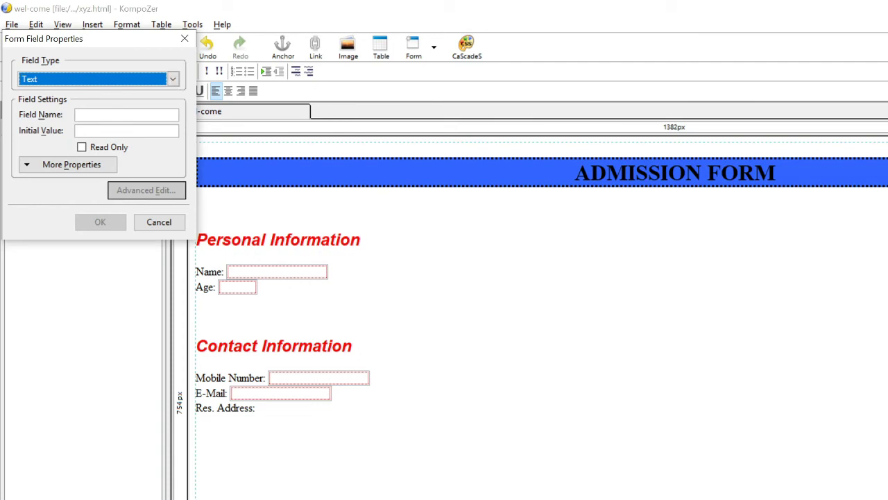
pyautogui.press('Tab')
pyautogui.write('add')
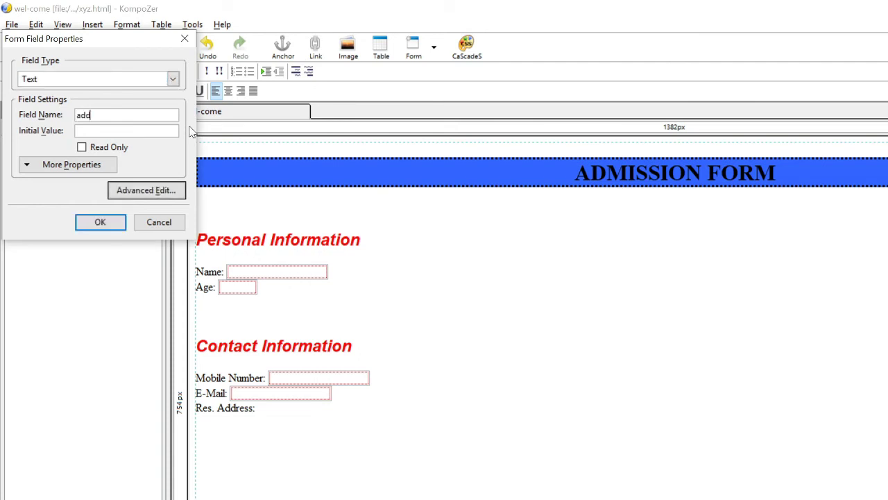
pyautogui.click(119, 226)
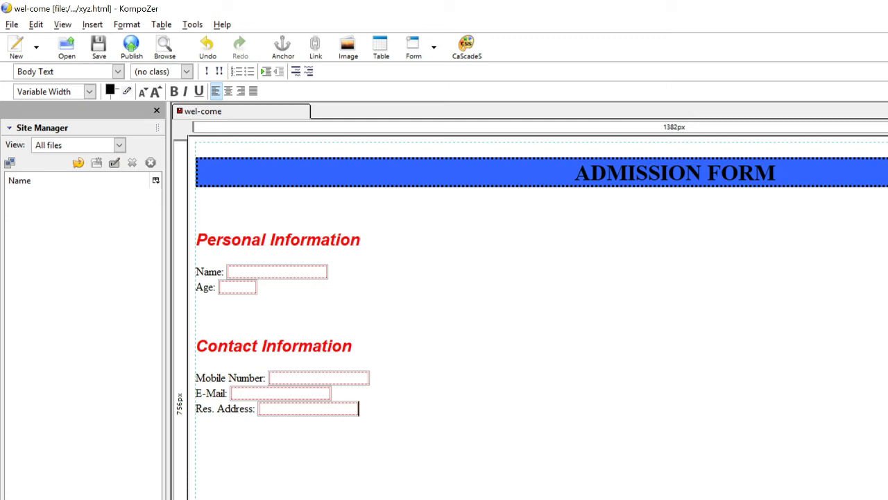
# Space out the E-Mail and Res. Address fields to line up with the Mobile Number field, and add two line breaks below them.
pyautogui.click(229, 392)
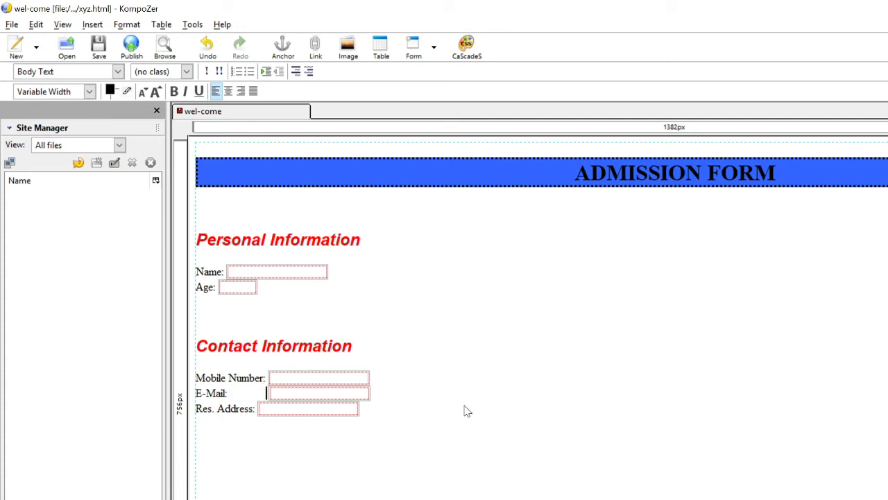
pyautogui.press('Down')
pyautogui.press('End')
pyautogui.press('Return')
pyautogui.press('Return')
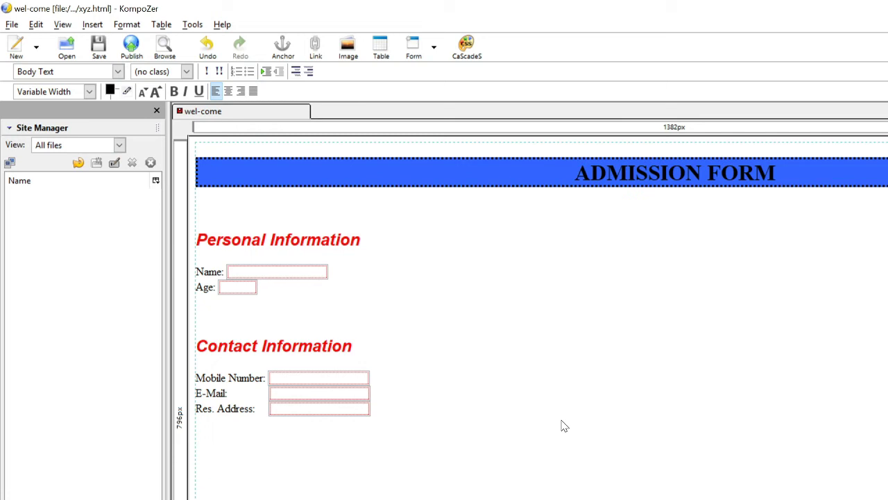
pyautogui.write('flsdjflksjflsk')
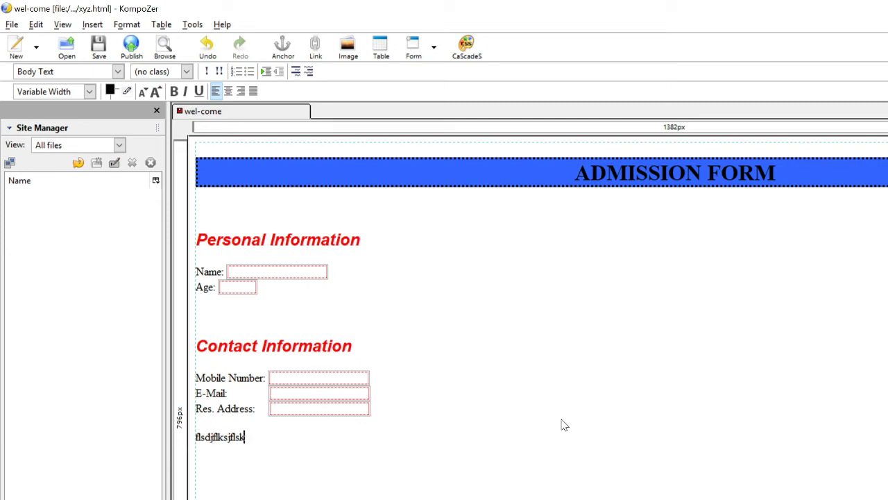
pyautogui.write('fjslkfj')
pyautogui.press('BackSpace')
pyautogui.press('BackSpace')
pyautogui.press('BackSpace')
pyautogui.press('BackSpace')
pyautogui.press('BackSpace')
pyautogui.press('BackSpace')
pyautogui.press('BackSpace')
pyautogui.press('BackSpace')
pyautogui.press('BackSpace')
pyautogui.press('BackSpace')
pyautogui.press('BackSpace')
pyautogui.press('BackSpace')
pyautogui.press('BackSpace')
pyautogui.press('BackSpace')
pyautogui.press('BackSpace')
pyautogui.press('BackSpace')
pyautogui.press('BackSpace')
pyautogui.press('BackSpace')
pyautogui.press('BackSpace')
pyautogui.press('BackSpace')
pyautogui.press('BackSpace')
pyautogui.press('BackSpace')
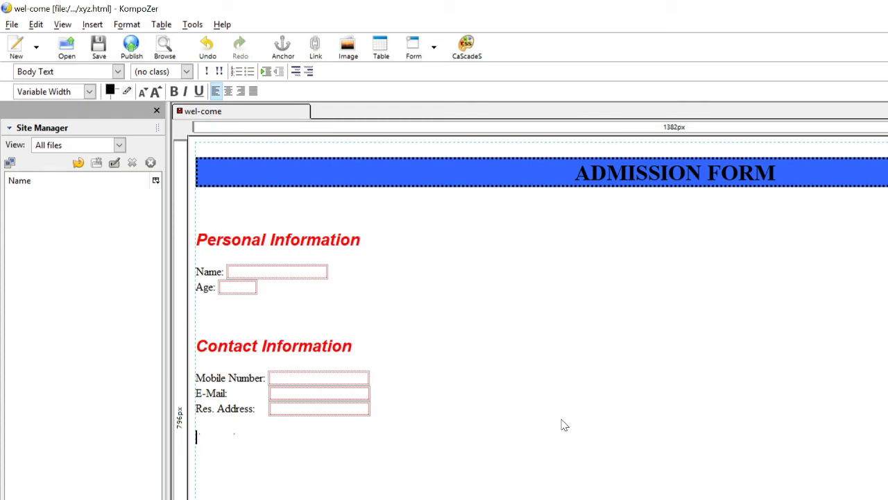
# Add a Heading 2 reading "Qulification Information" below the contact fields, with the label "Graduation :" on the line under it.
pyautogui.click(118, 71)
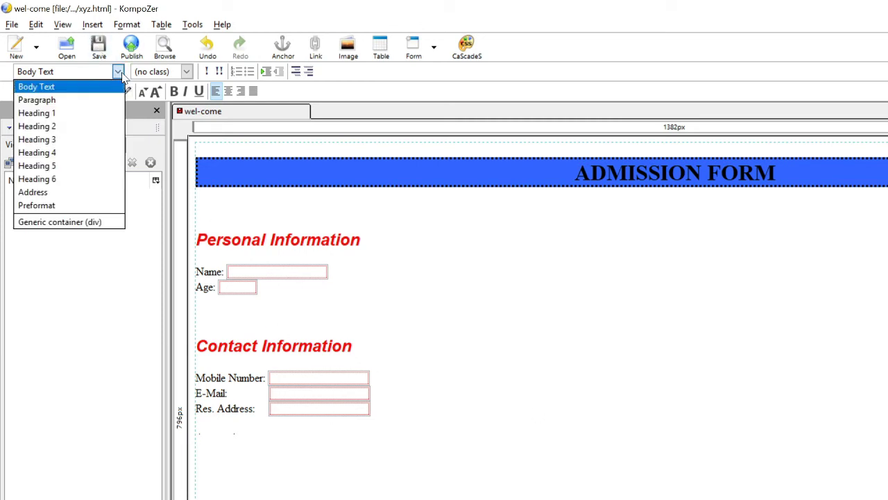
pyautogui.click(80, 129)
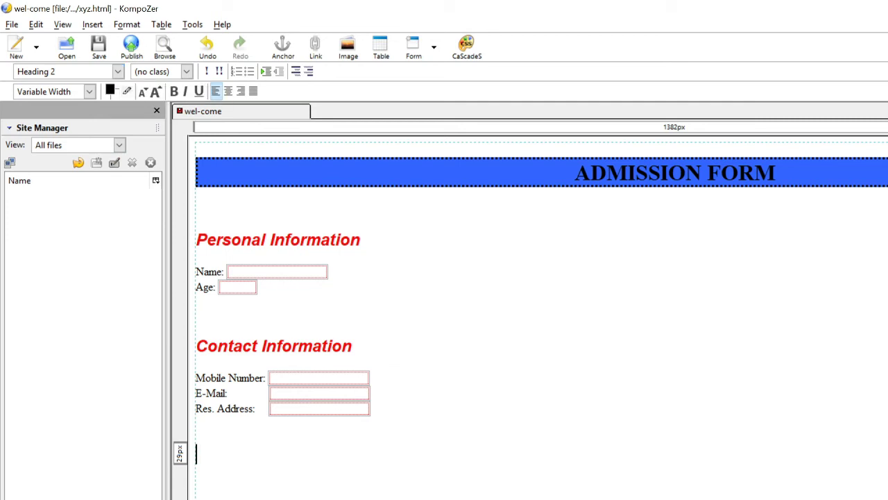
pyautogui.write('qu')
pyautogui.press('BackSpace')
pyautogui.press('BackSpace')
pyautogui.write('Qulic')
pyautogui.press('BackSpace')
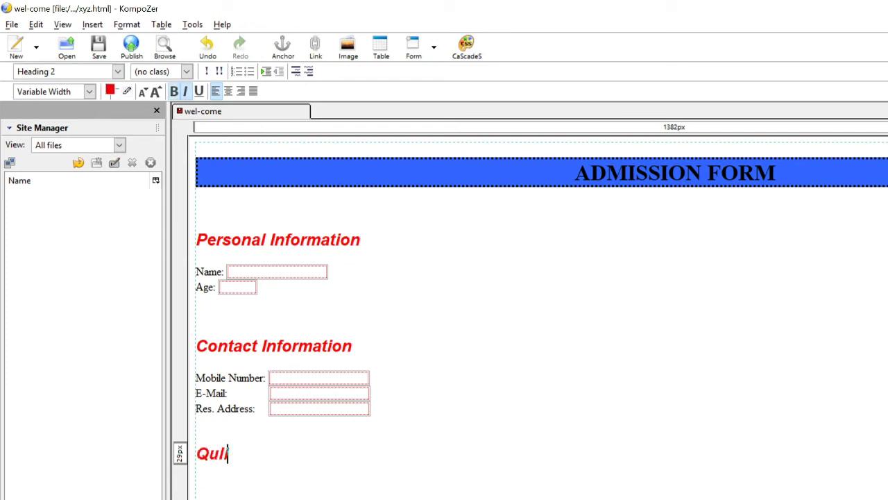
pyautogui.write('ficati')
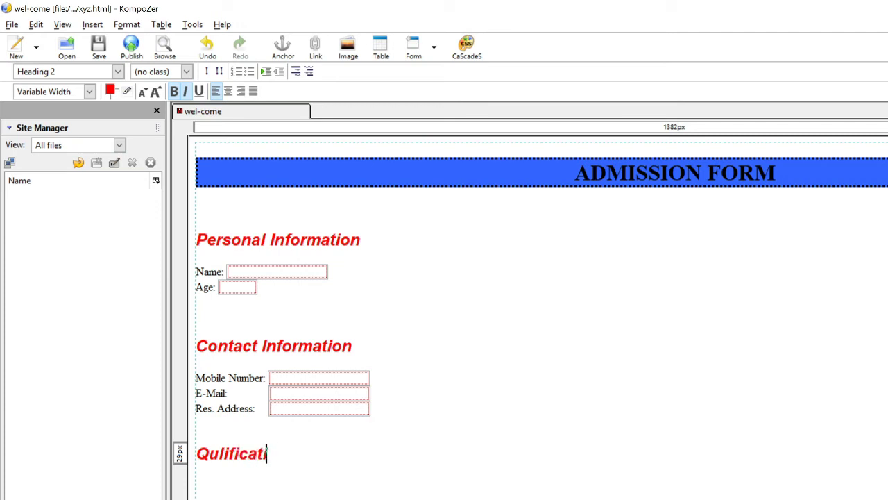
pyautogui.write('on Information')
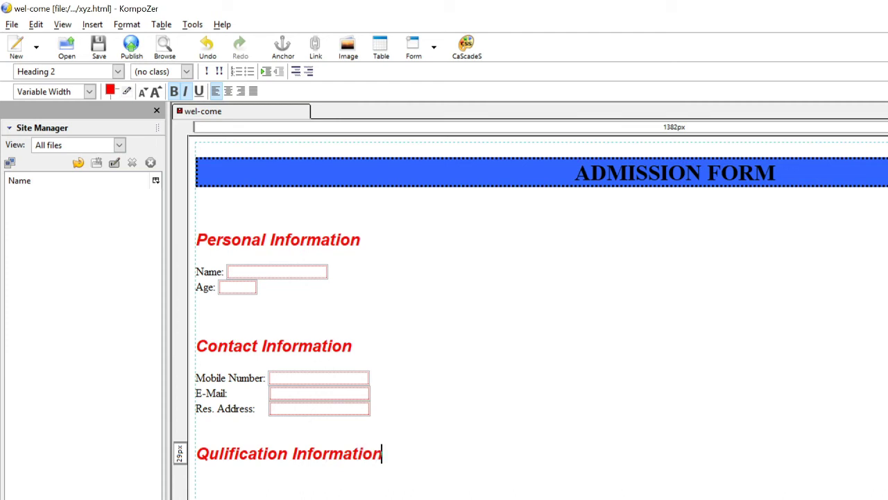
pyautogui.press('Return')
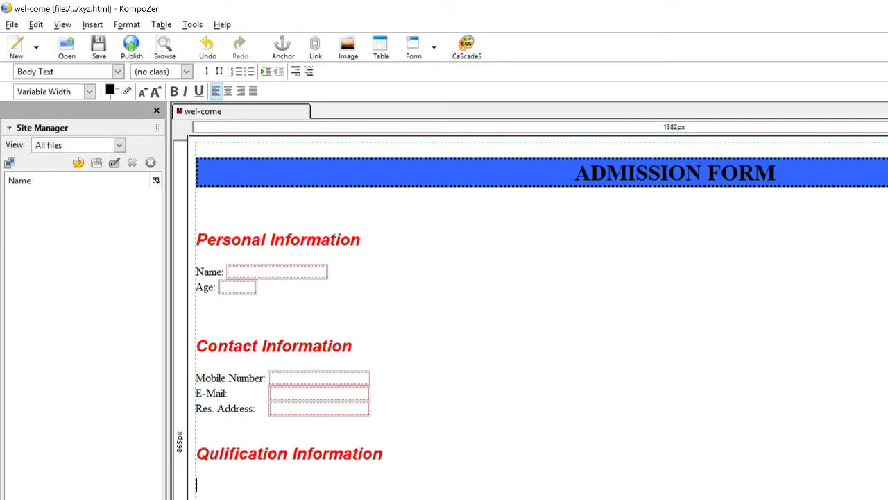
pyautogui.write('Graduation')
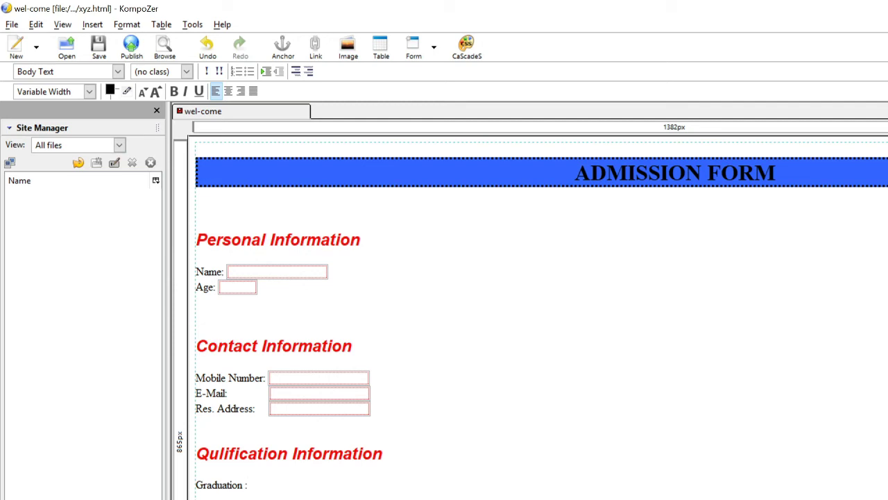
# Try to create another internal style rule for an element type, choosing h1 and then h2 as the element.
pyautogui.click(465, 48)
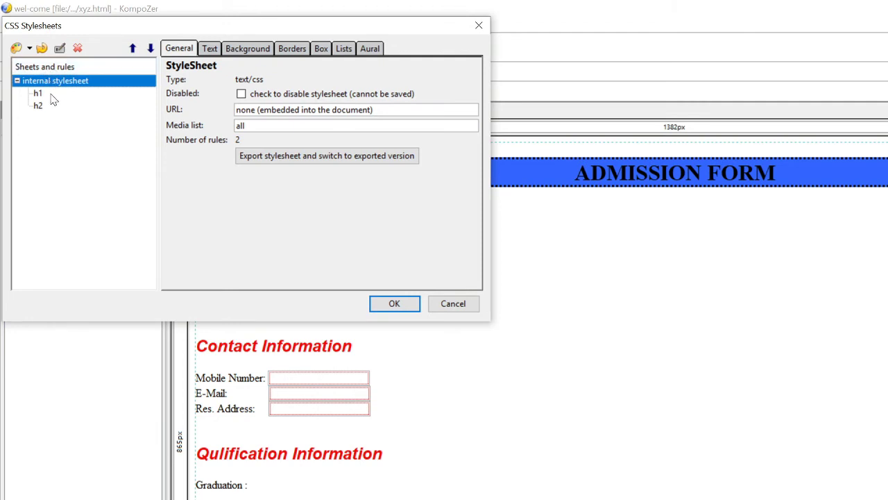
pyautogui.click(29, 48)
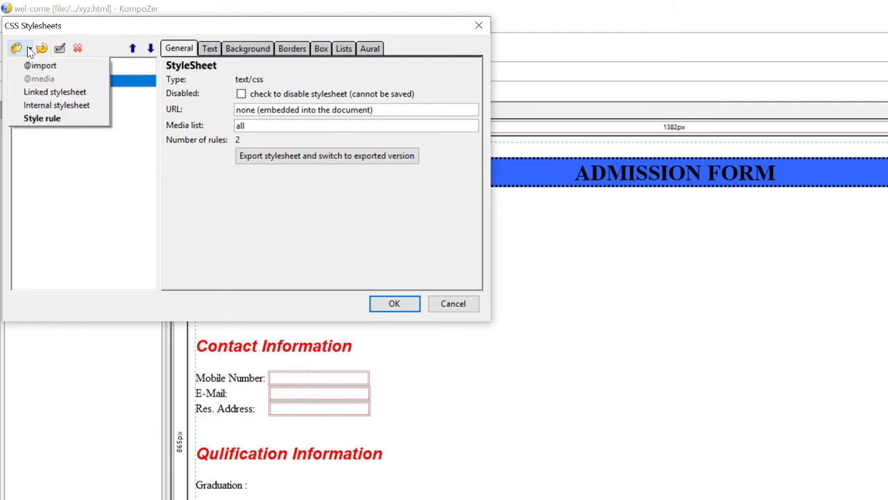
pyautogui.click(42, 118)
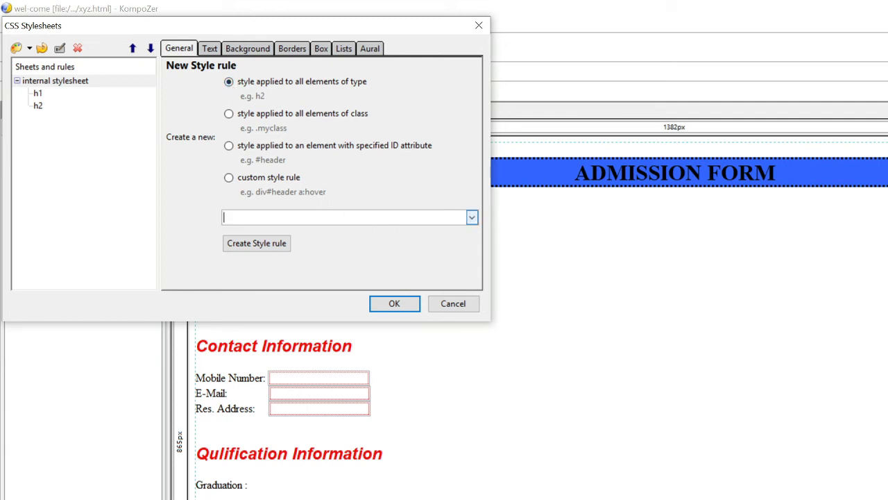
pyautogui.click(472, 218)
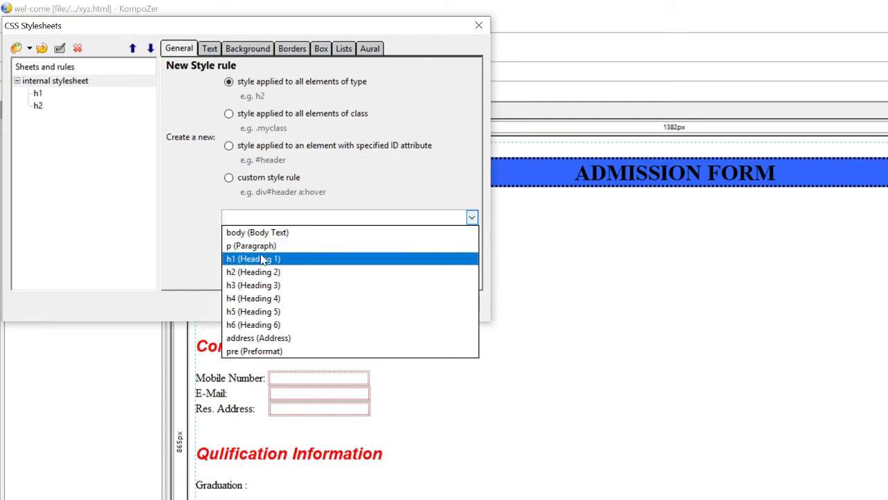
pyautogui.click(534, 319)
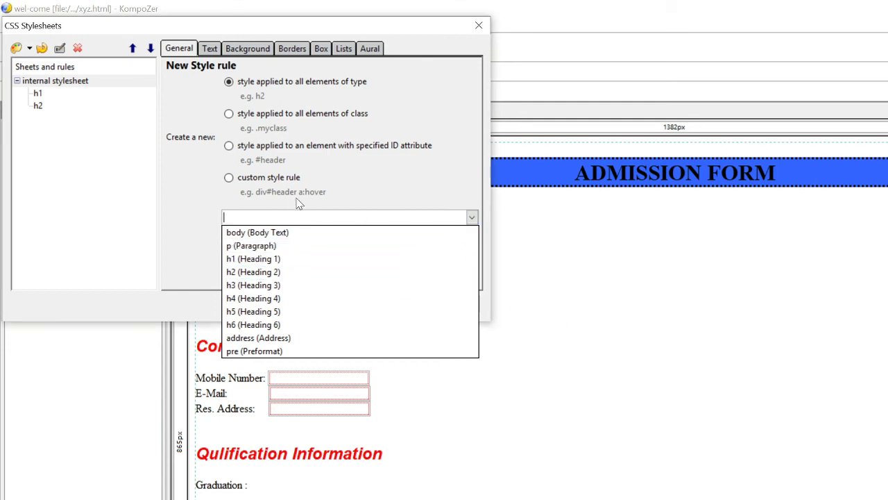
pyautogui.click(260, 262)
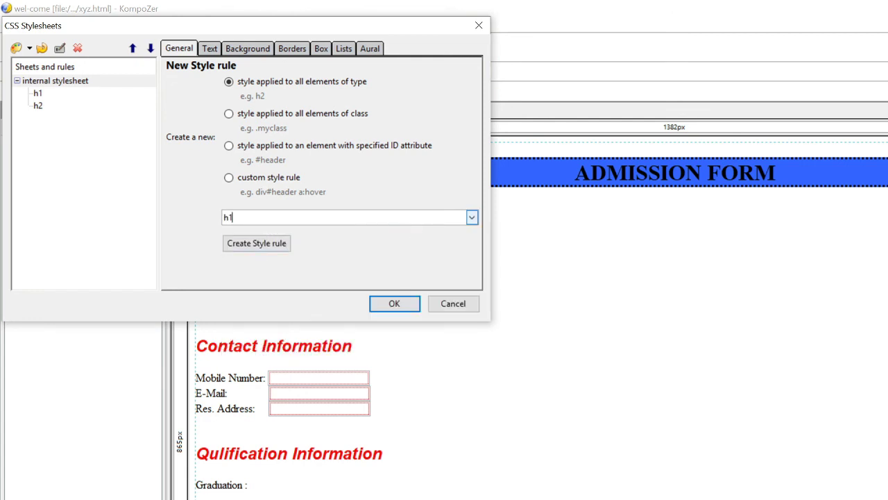
pyautogui.click(472, 218)
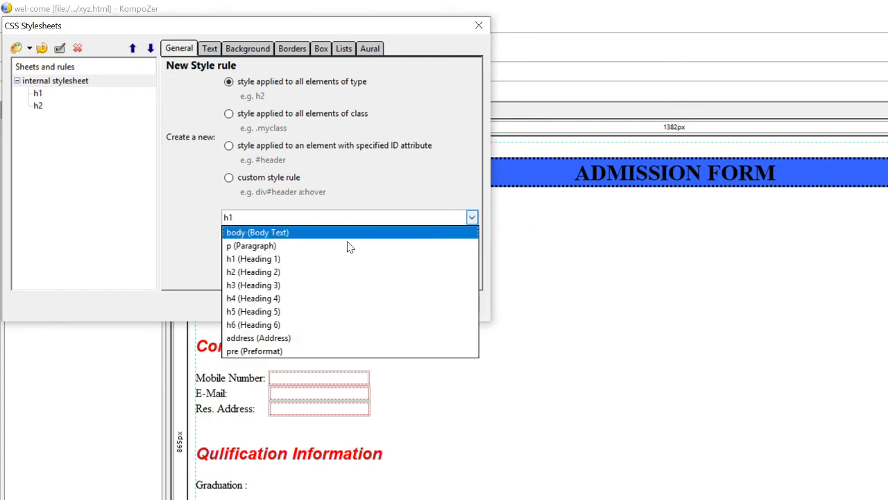
pyautogui.click(268, 272)
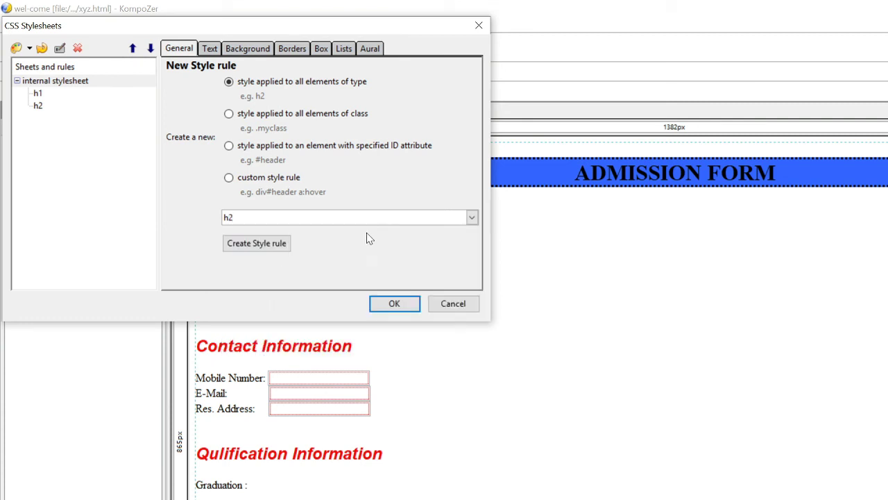
pyautogui.click(257, 249)
# Review the h2 style rule's declarations alongside the page's section headings, and dismiss the stylesheet editor without applying anything.
pyautogui.click(38, 107)
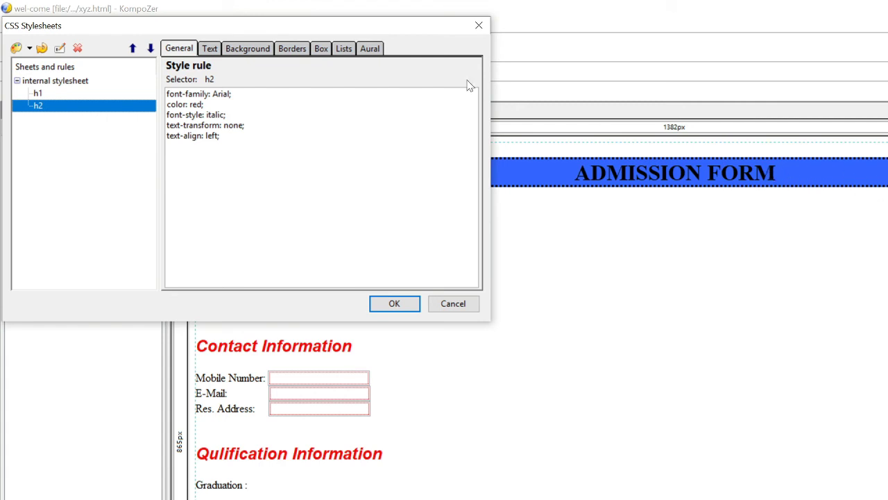
pyautogui.moveTo(447, 179); pyautogui.dragTo(788, 417)
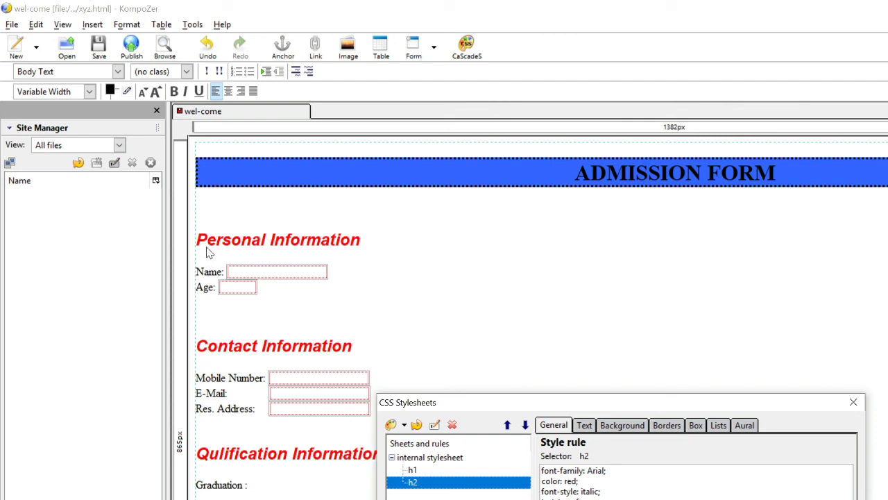
pyautogui.moveTo(526, 407); pyautogui.dragTo(388, 196)
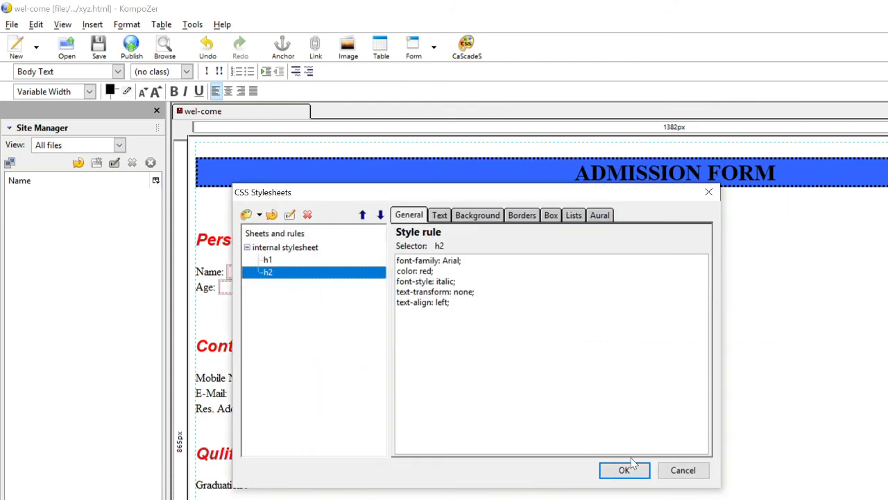
pyautogui.click(689, 474)
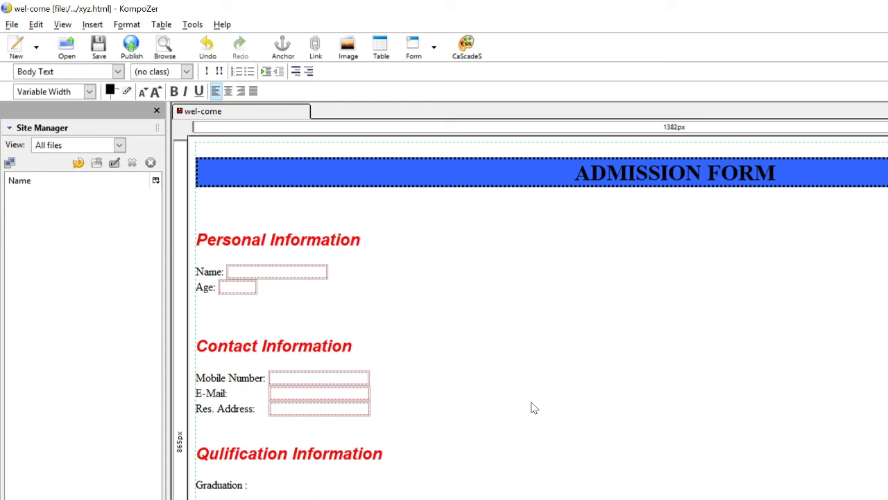
# Close the admission form page and discard its unsaved changes.
pyautogui.write(':')
pyautogui.hotkey('ctrl', 'w')
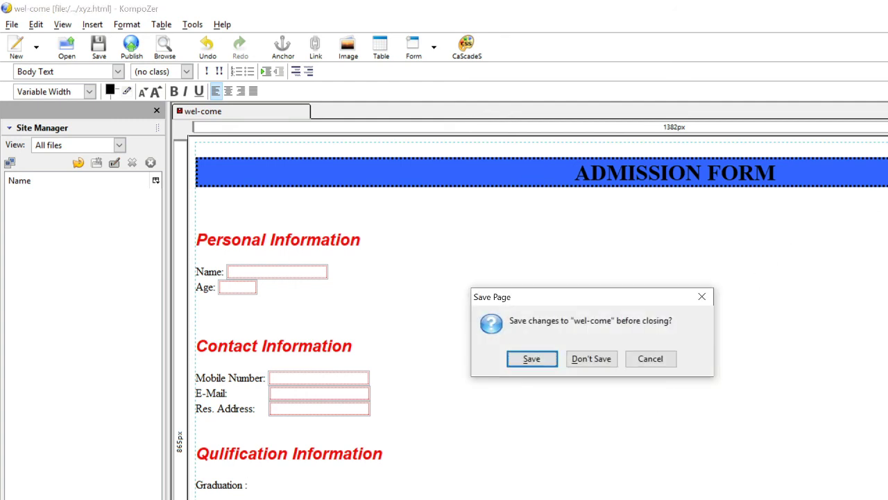
pyautogui.click(590, 359)
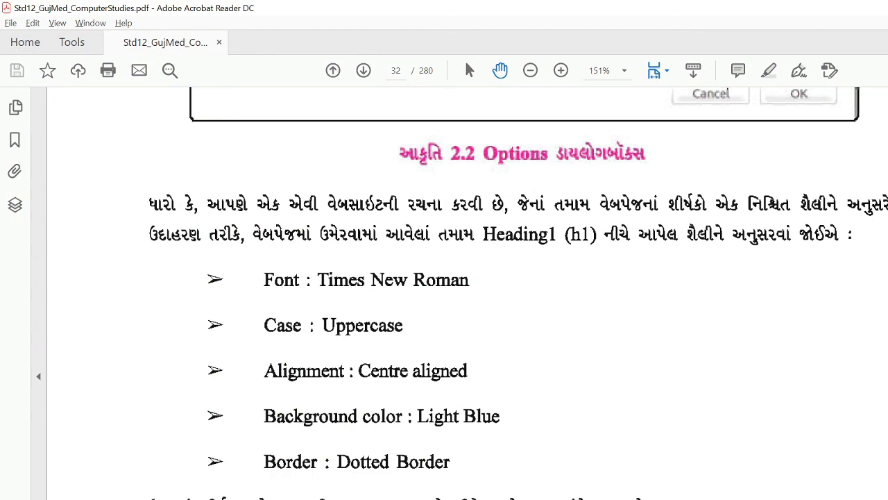
# In Adobe Acrobat Reader, examine the textbook's instructions on defining h1 style rules, from the CSS Stylesheets dialog to the CSS source code.
pyautogui.scroll(-4, 647, 311)
pyautogui.scroll(-12, 647, 311)
pyautogui.scroll(-9, 646, 311)
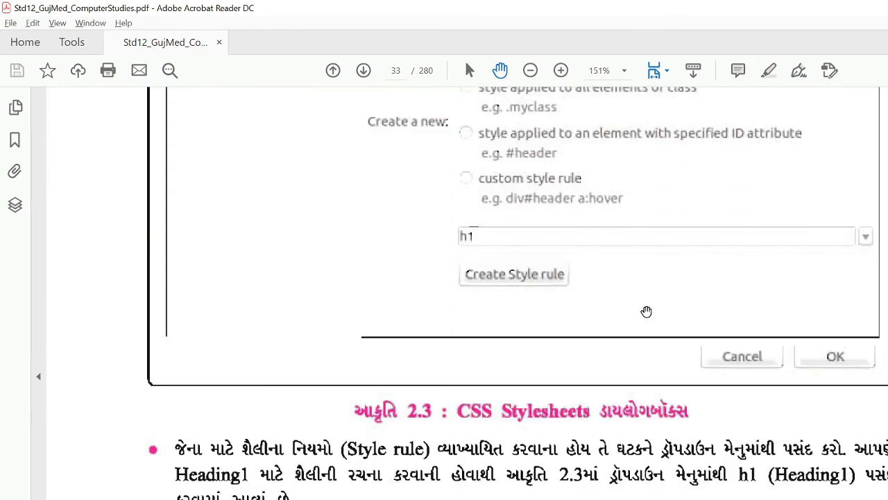
pyautogui.scroll(-7, 646, 311)
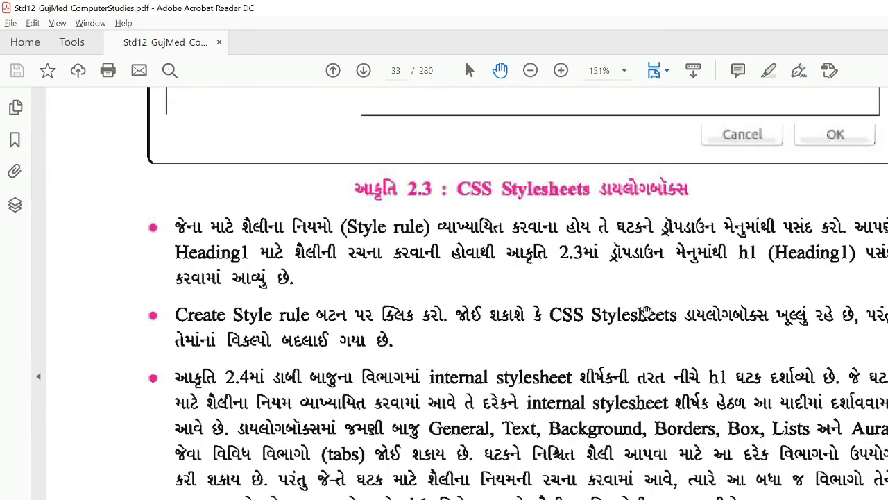
pyautogui.scroll(-8, 646, 313)
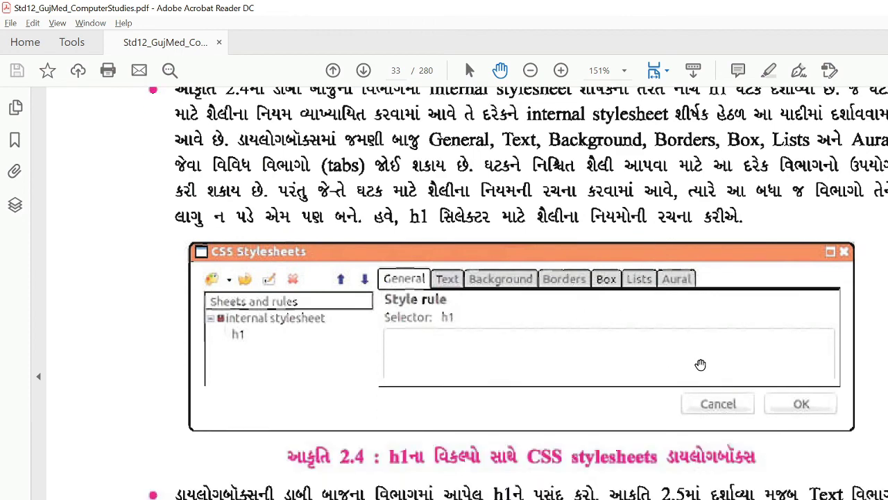
pyautogui.scroll(-13, 699, 364)
pyautogui.scroll(-11, 704, 377)
pyautogui.scroll(-13, 705, 378)
pyautogui.scroll(-13, 706, 378)
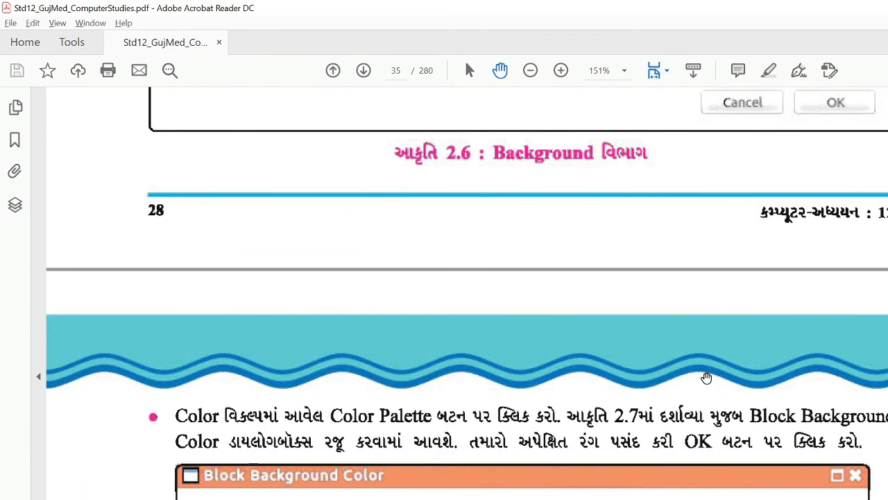
pyautogui.scroll(-14, 706, 377)
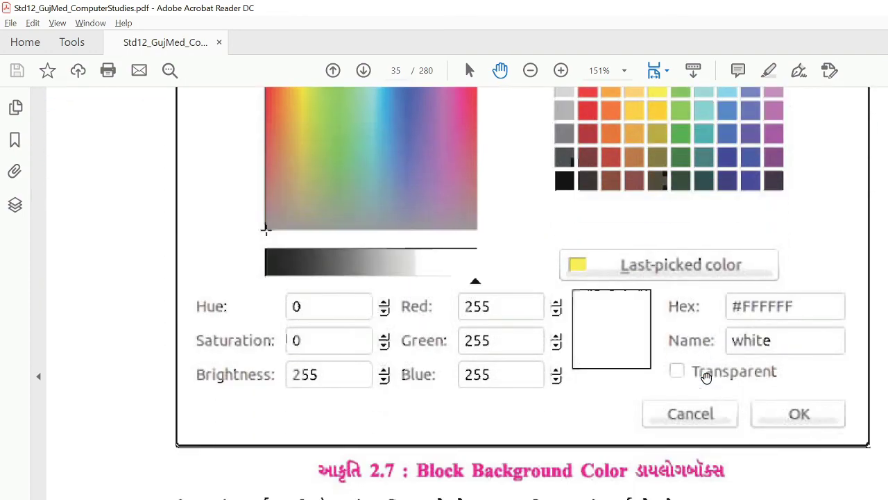
pyautogui.scroll(-14, 705, 377)
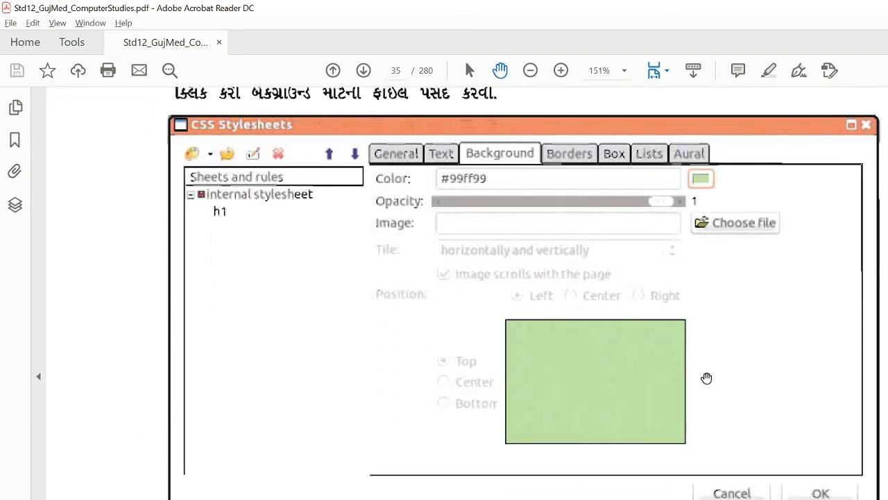
pyautogui.scroll(-12, 706, 378)
pyautogui.scroll(-12, 706, 377)
pyautogui.scroll(-12, 706, 378)
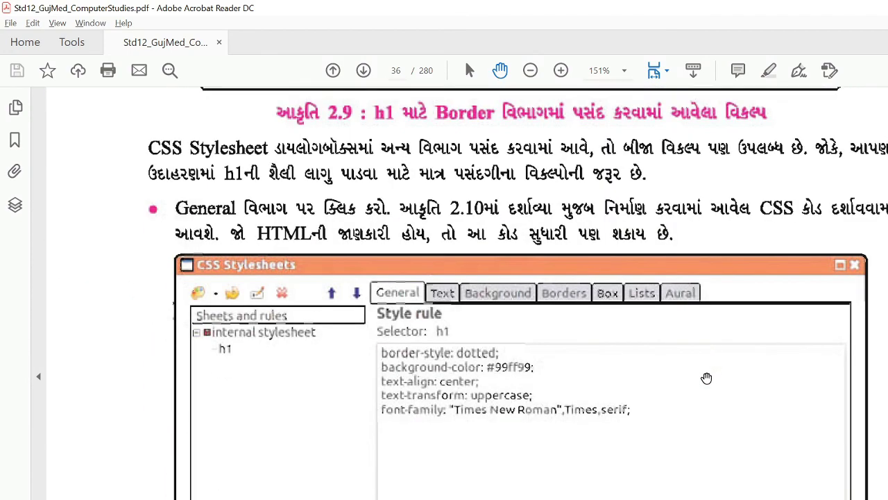
pyautogui.scroll(-12, 707, 377)
pyautogui.scroll(-12, 707, 378)
pyautogui.scroll(-12, 710, 378)
pyautogui.scroll(-10, 710, 377)
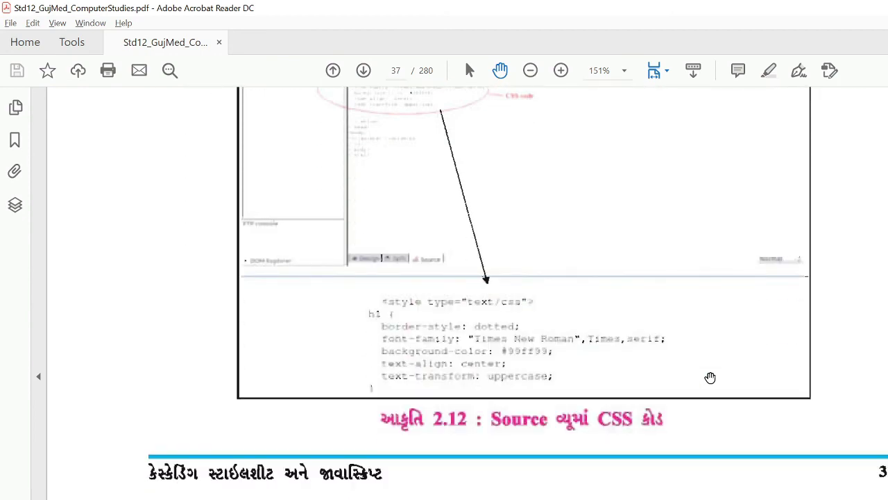
# Read the textbook sections on the advantages and disadvantages of CSS and the introduction to JavaScript.
pyautogui.scroll(-8, 553, 345)
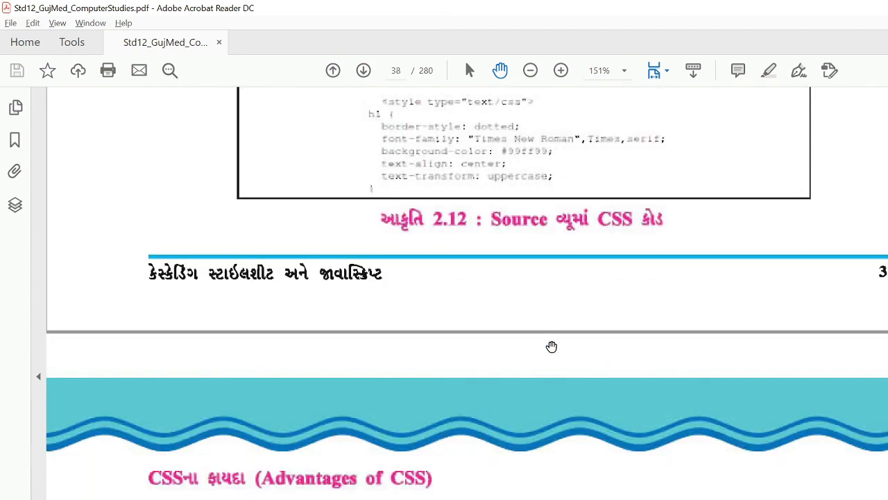
pyautogui.scroll(-10, 553, 346)
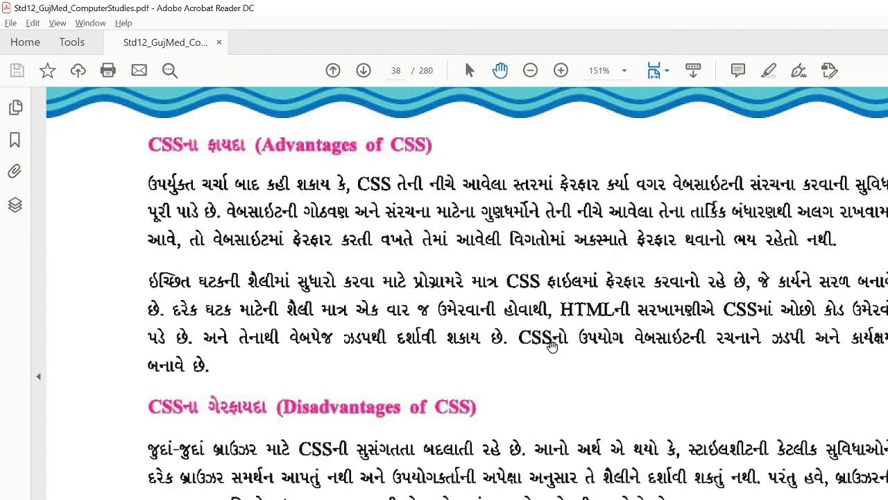
pyautogui.scroll(-5, 552, 346)
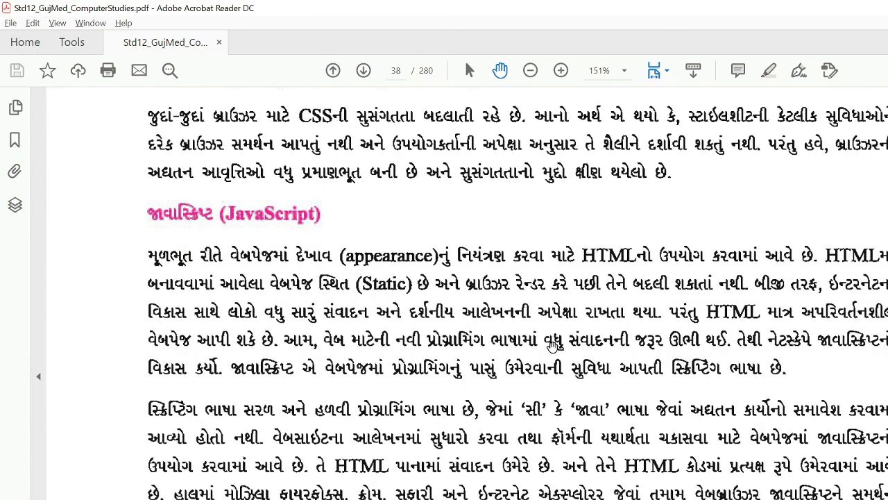
pyautogui.scroll(5, 553, 346)
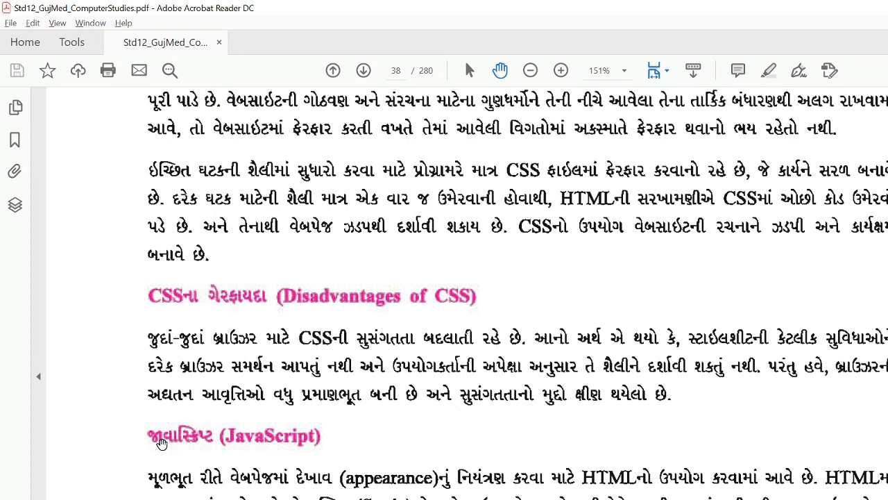
pyautogui.scroll(-5, 363, 449)
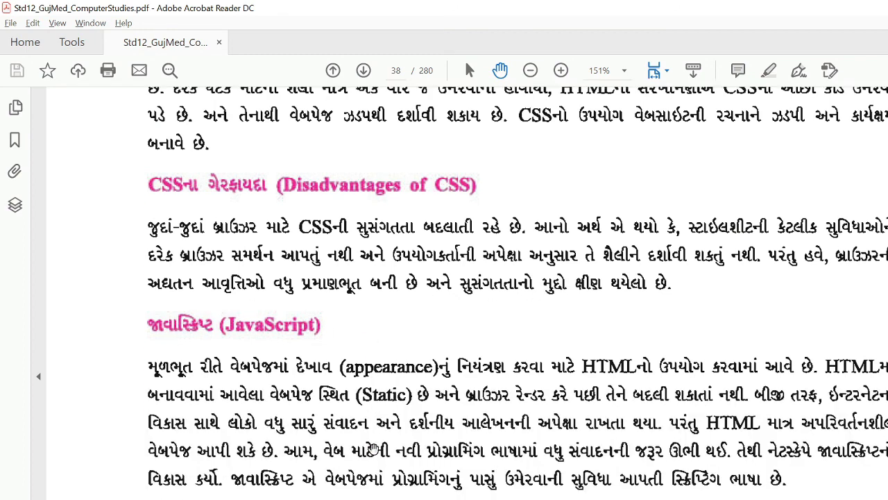
pyautogui.scroll(-1, 373, 450)
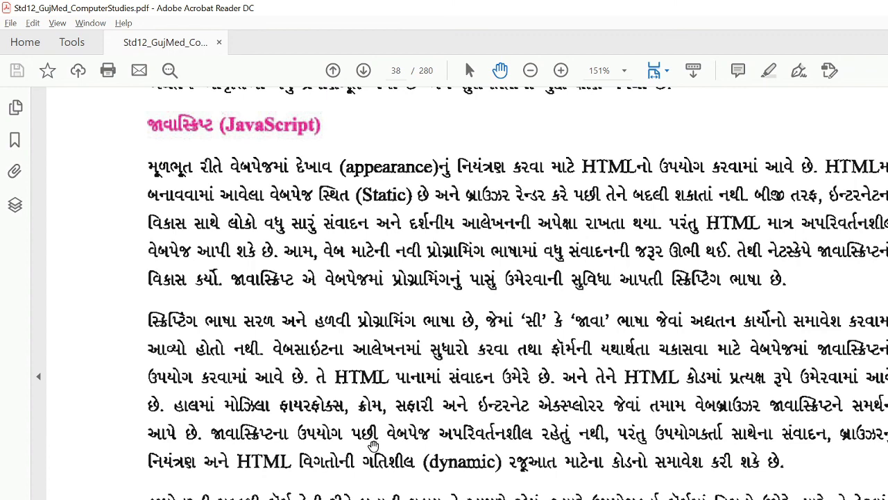
pyautogui.scroll(2, 374, 445)
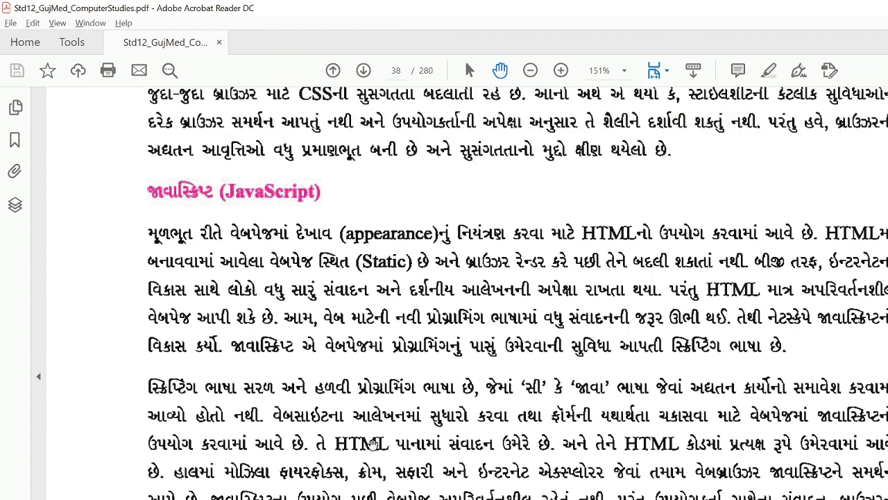